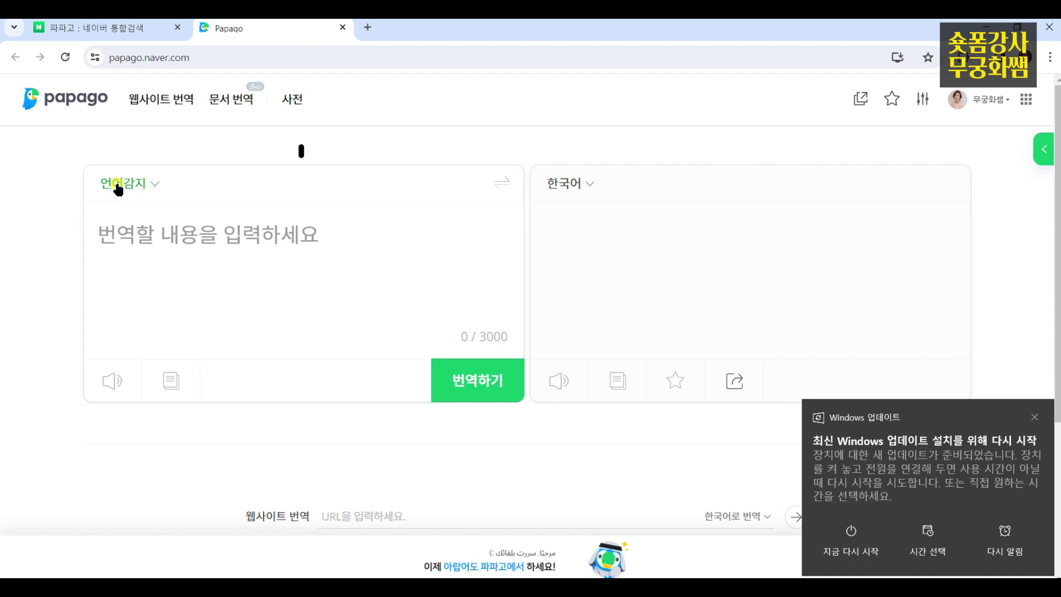
Step: Translate the English prompt beginning "Picture a mysterious landscape" into Korean, with English as the source language
left_click(116, 190)
left_click(403, 231)
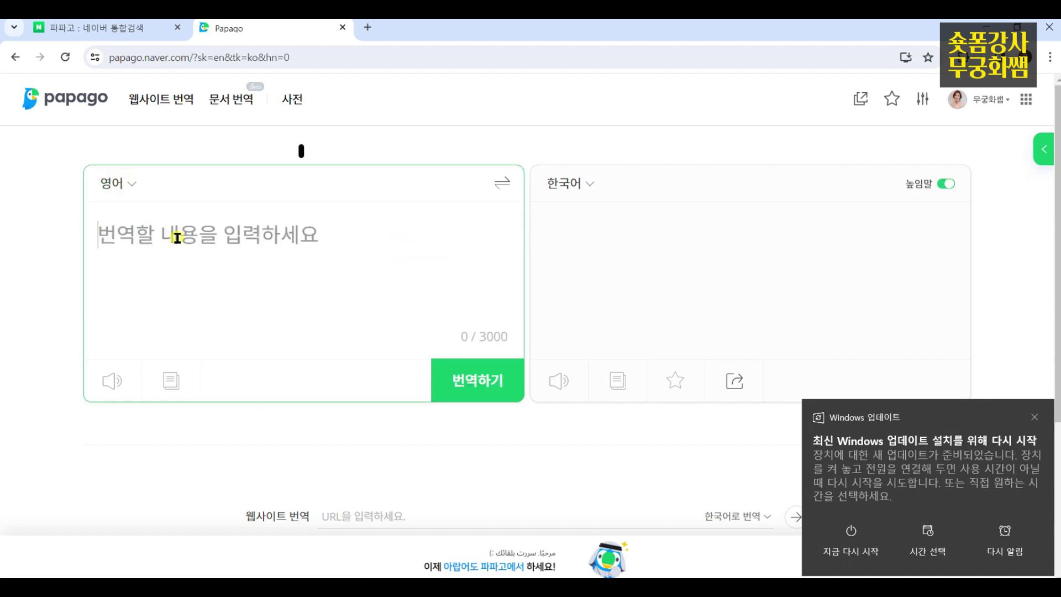
type("Picture a mysterious landscape. An abandoned lighthouse stands in the middle of a desolate desert, its former purpose and the sea nowhere to be found. A high vantage point captures the vastness of the landscape and the alien nature of the scene, Low-contrast film")
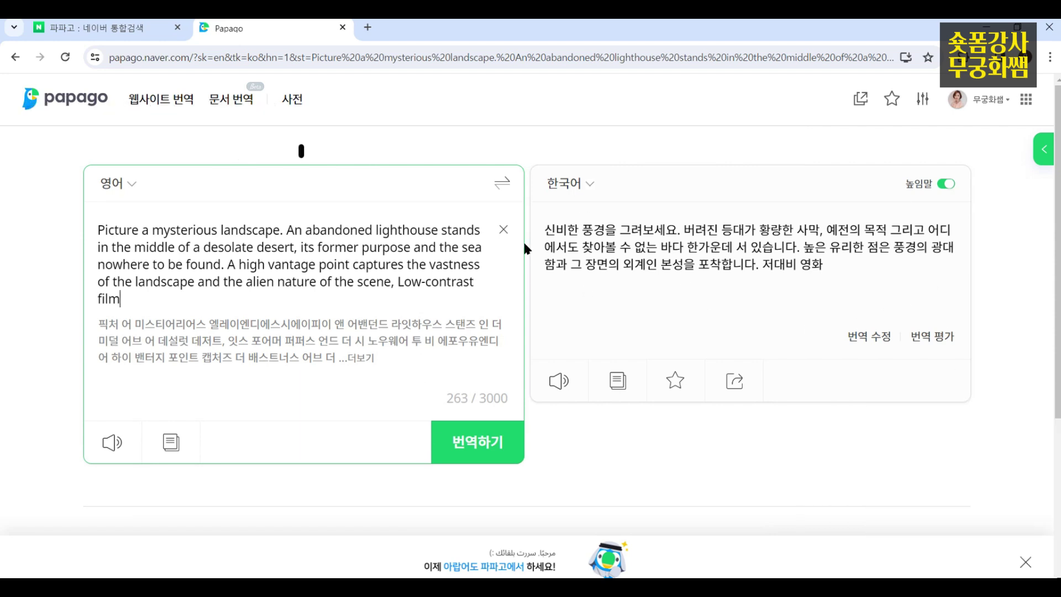
left_click_drag(548, 231, 955, 287)
left_click(856, 273)
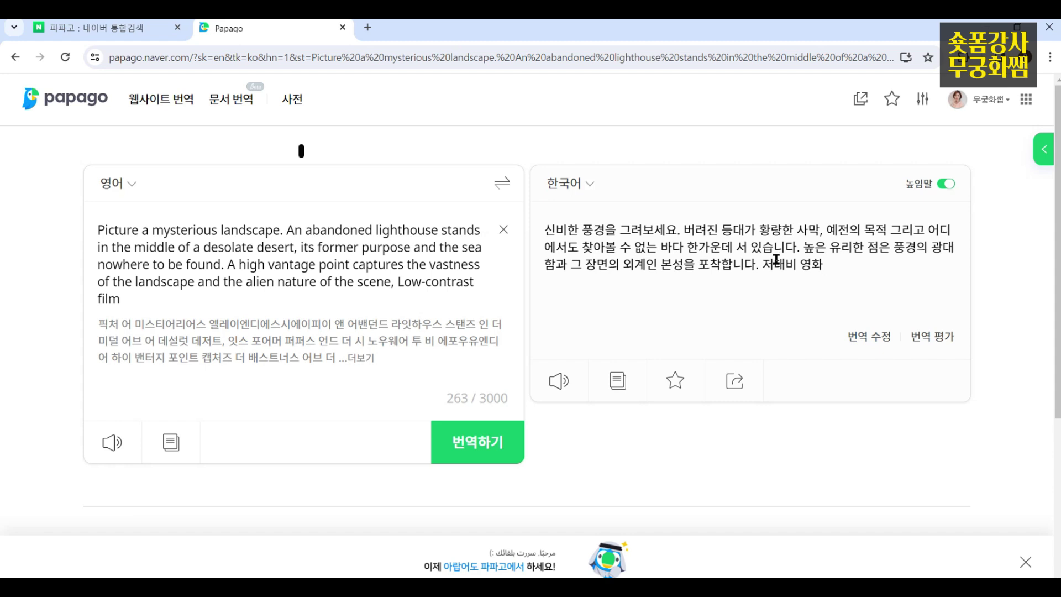
Step: Swap the translation direction to Korean-to-English, translate "귀여운 고양이, 검은색과 흰색이 섞인" and copy the English result
left_click(504, 187)
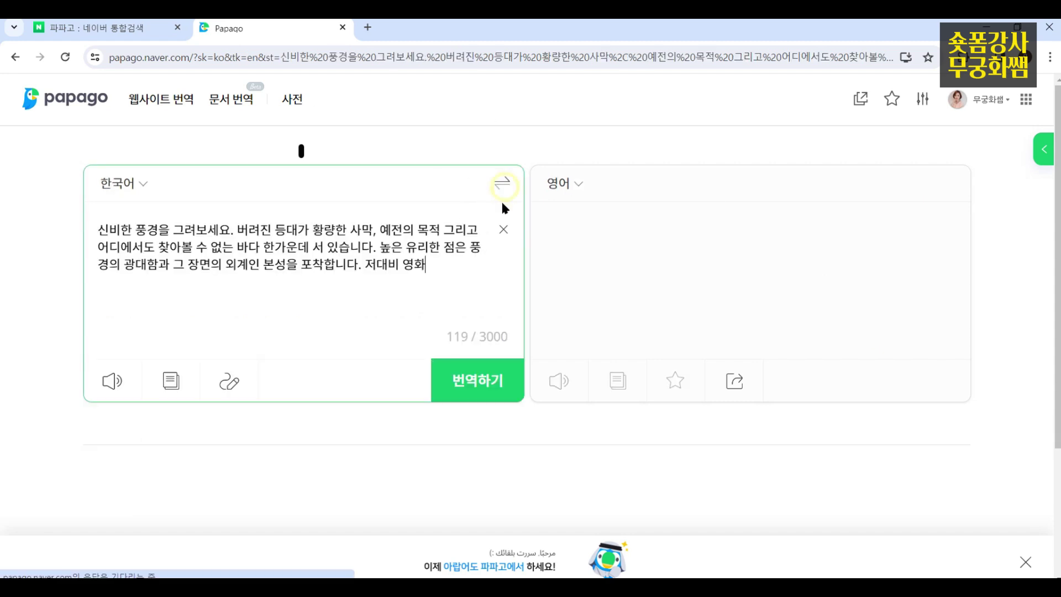
left_click_drag(436, 266, 97, 228)
type("귀여운 고양히")
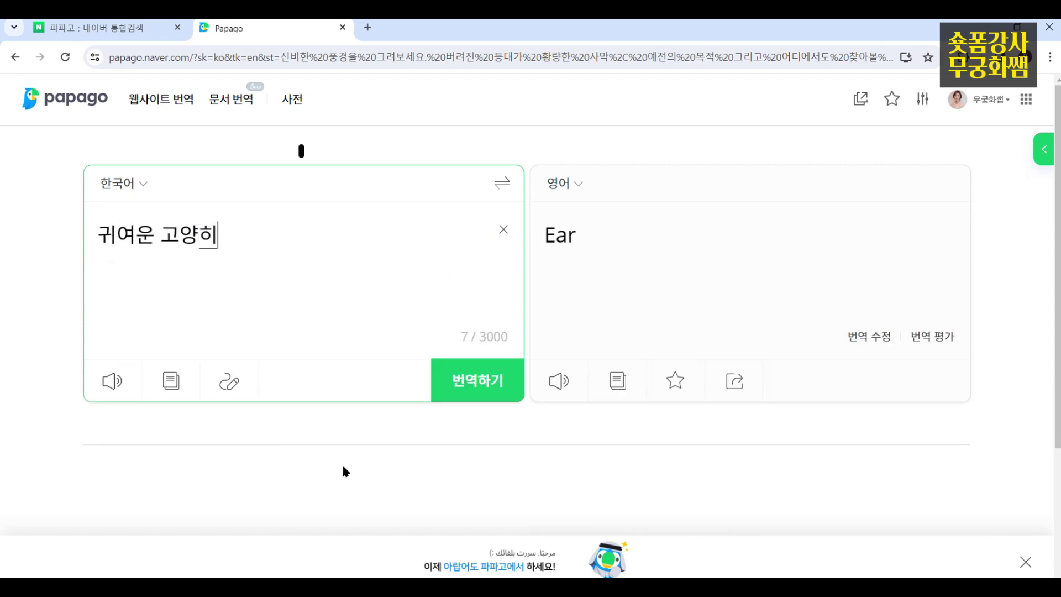
key("BackSpace")
type("이")
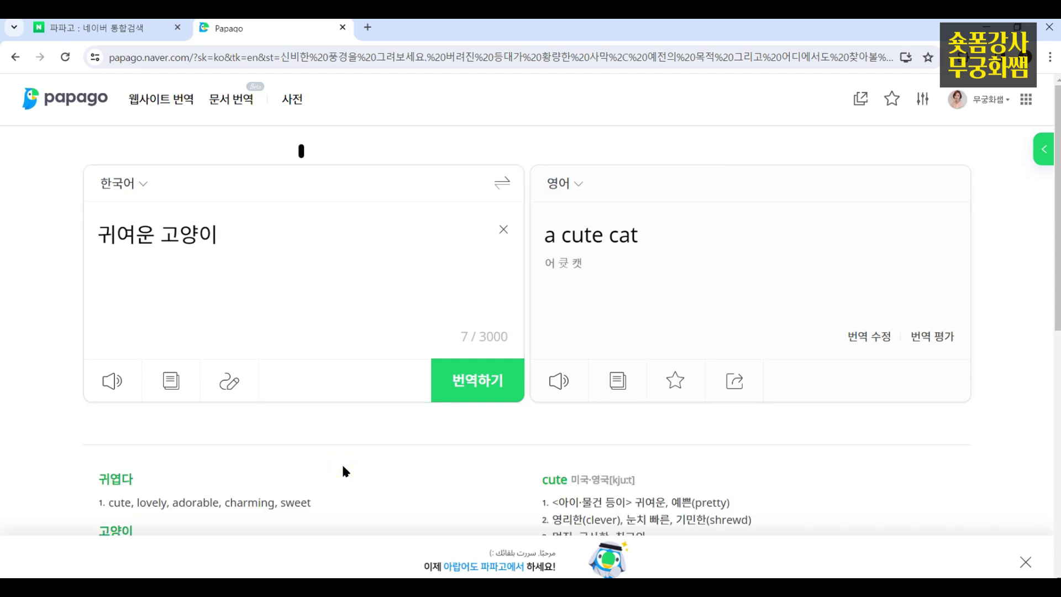
type(", 검은ㅅ색과 ")
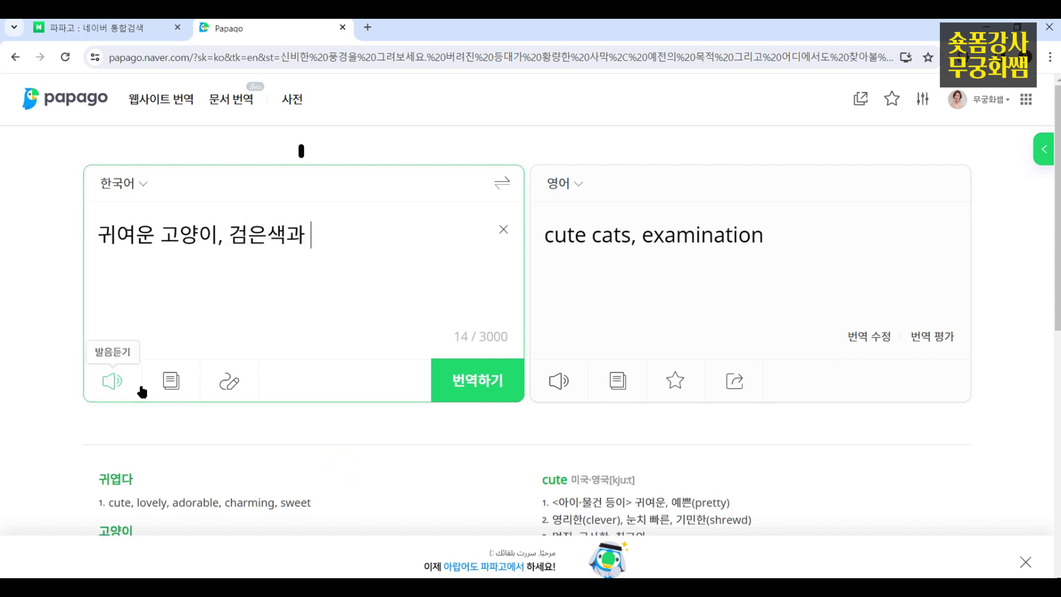
type("흰색이 서섞인,")
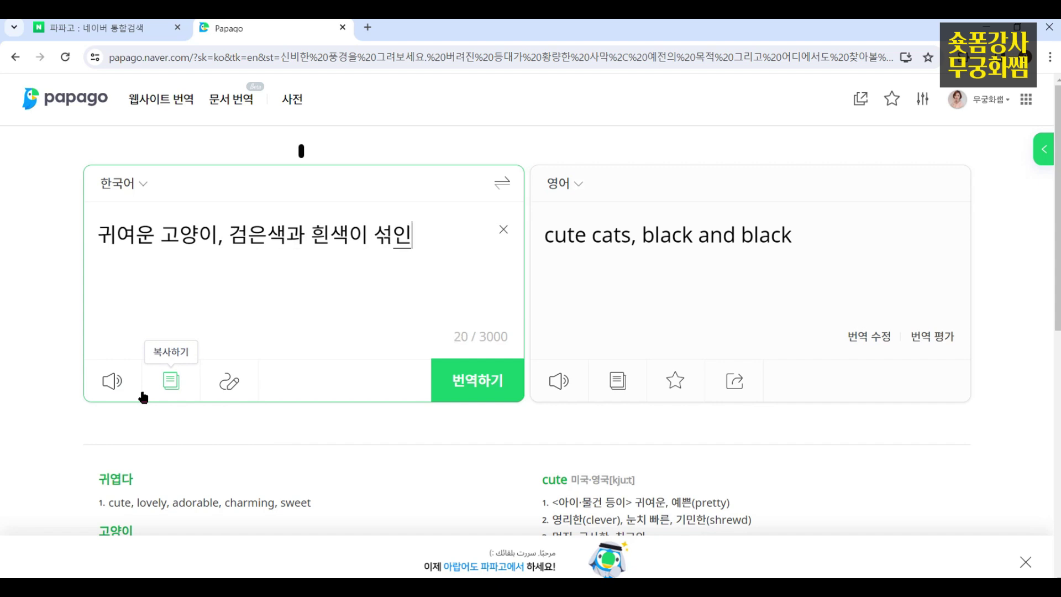
key("BackSpace")
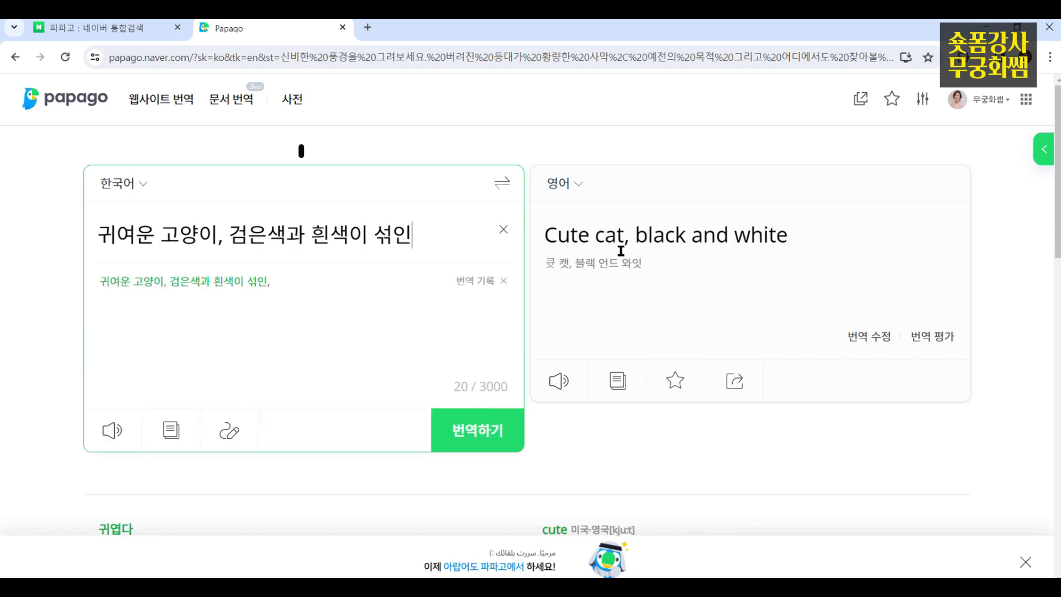
left_click(618, 382)
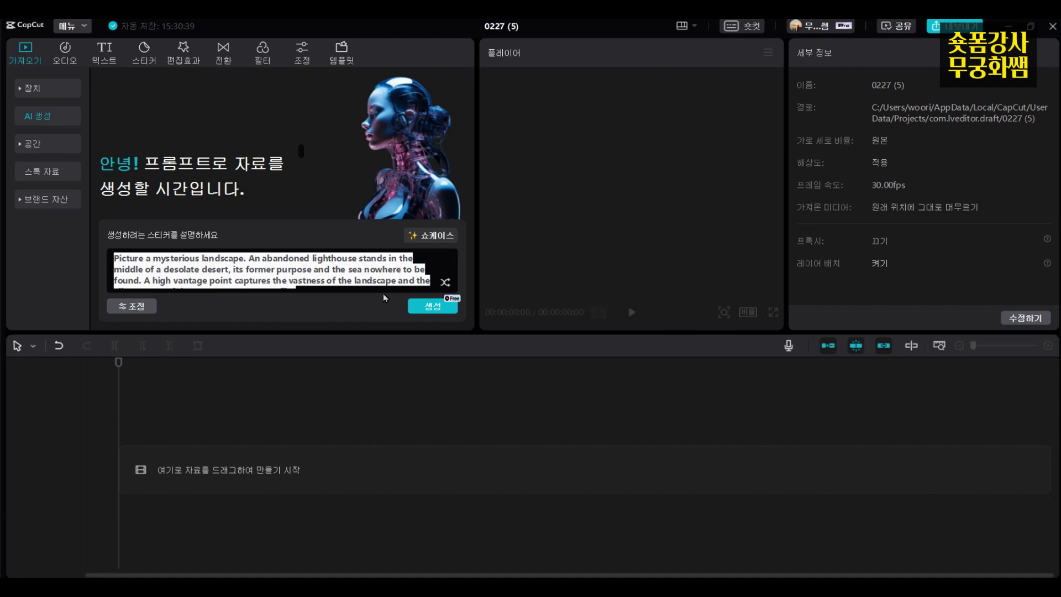
Step: In CapCut, replace the AI prompt with "Cute cat, black and white" and generate images, allowing prompts and generated content to be stored
key("ctrl+v")
left_click_drag(214, 282, 120, 250)
key("Delete")
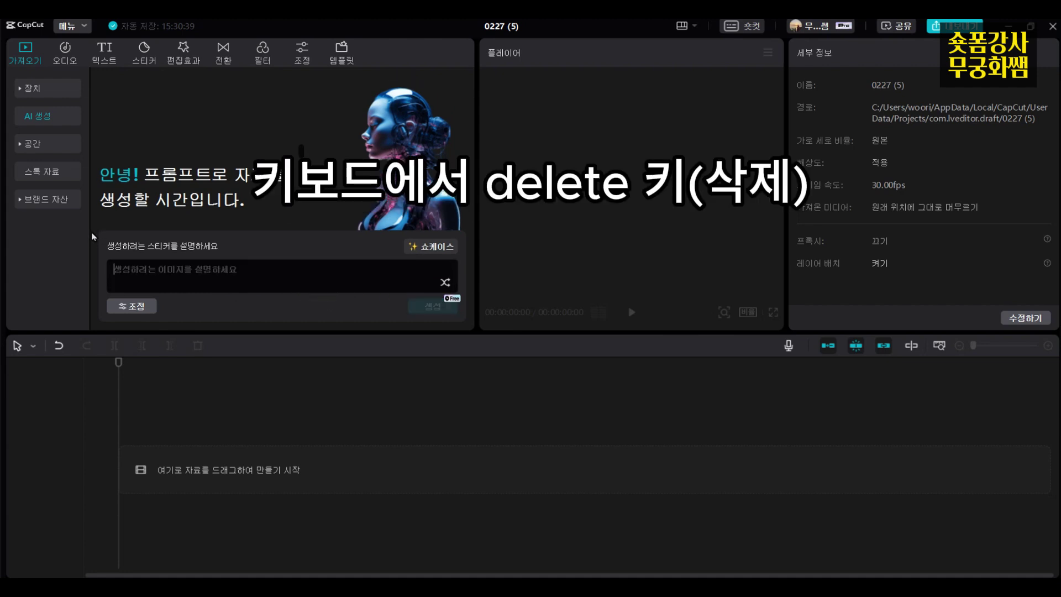
key("ctrl+v")
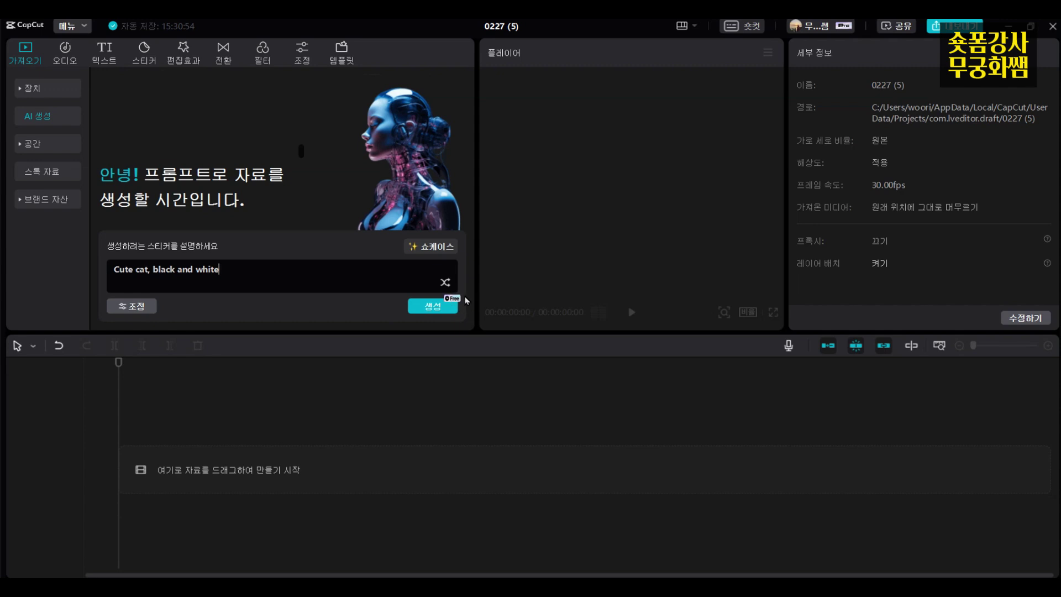
left_click(430, 308)
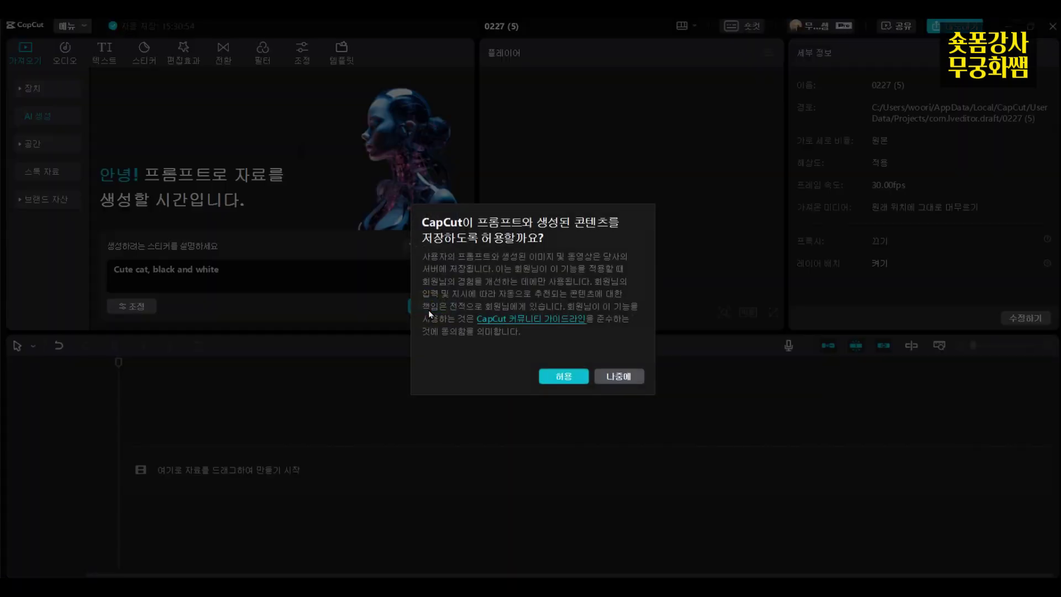
left_click(564, 377)
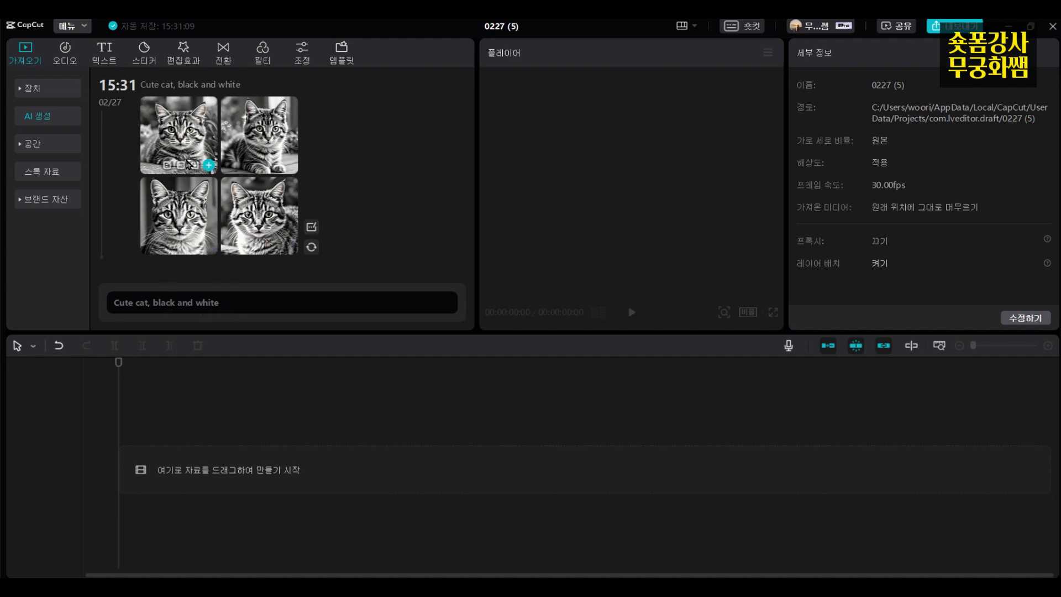
Step: Replace the prompt with "고양이를 안고 있는 머리 긴 생머리의 여성, 고양이와 산책하고 있는" and generate new images
left_click(226, 305)
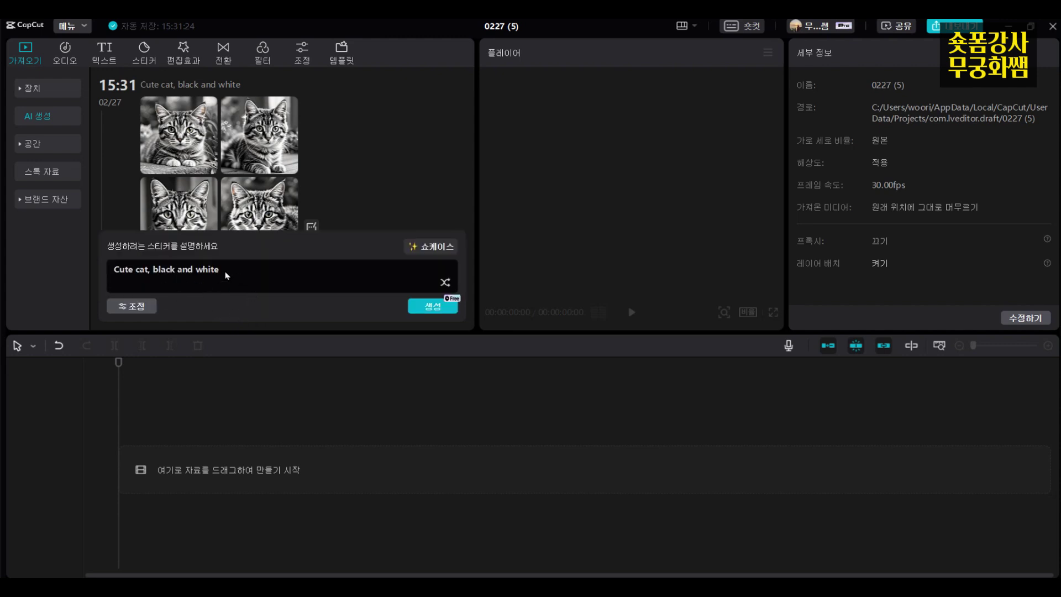
left_click_drag(227, 274, 88, 268)
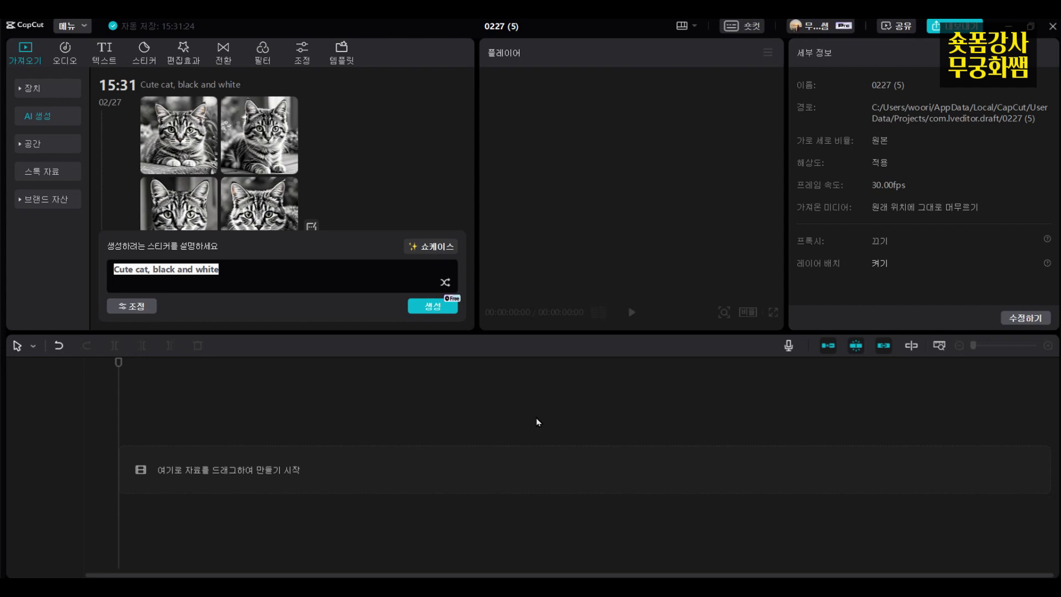
key("BackSpace")
type("고양이를 안고 있는 머리 ㄱ")
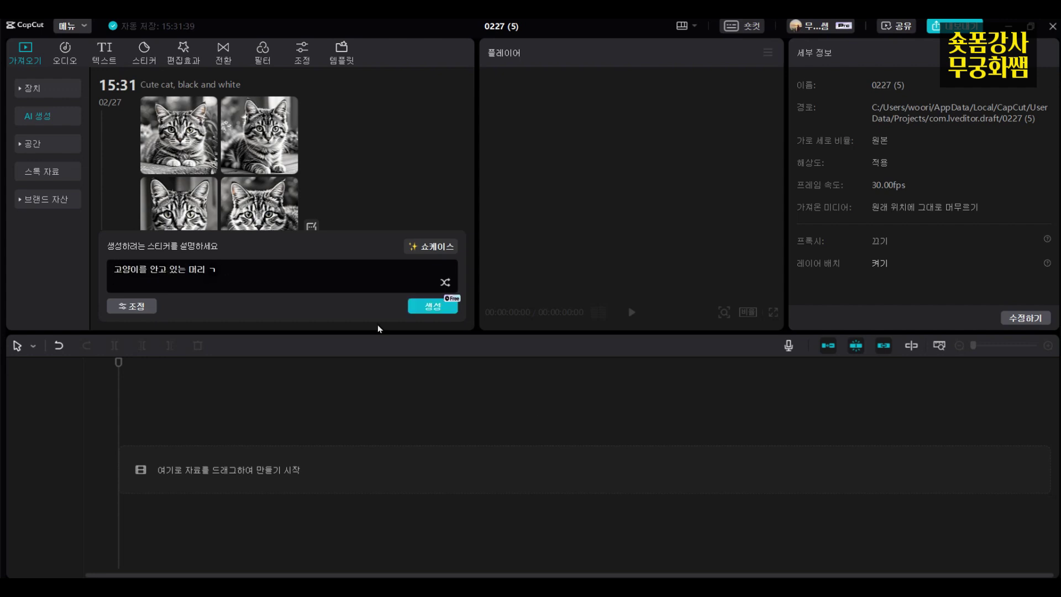
type("긴 생머리의 여성, 고양이")
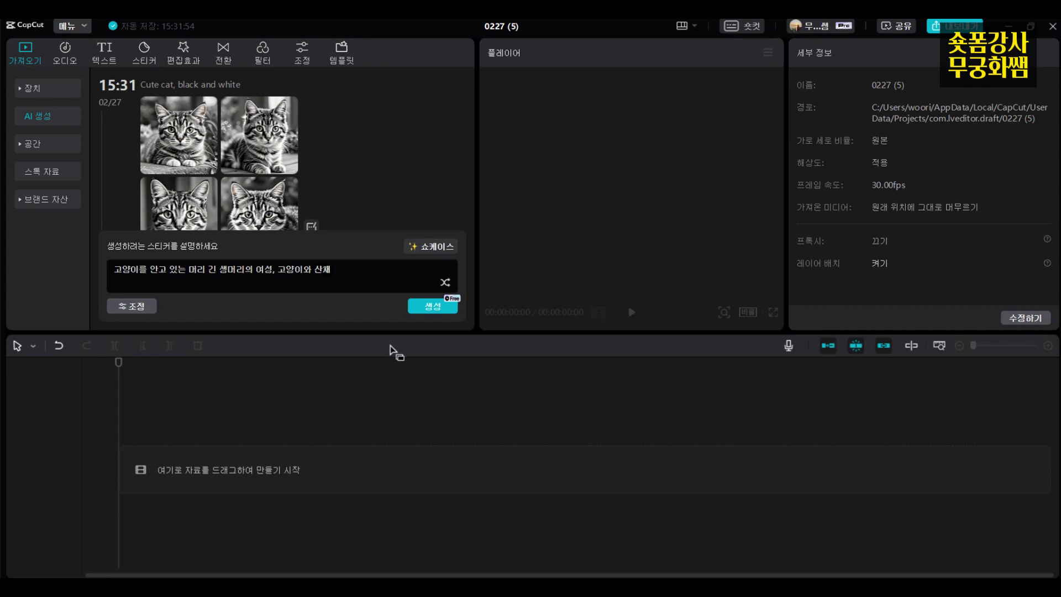
type("와 산책하고 있는")
left_click(432, 309)
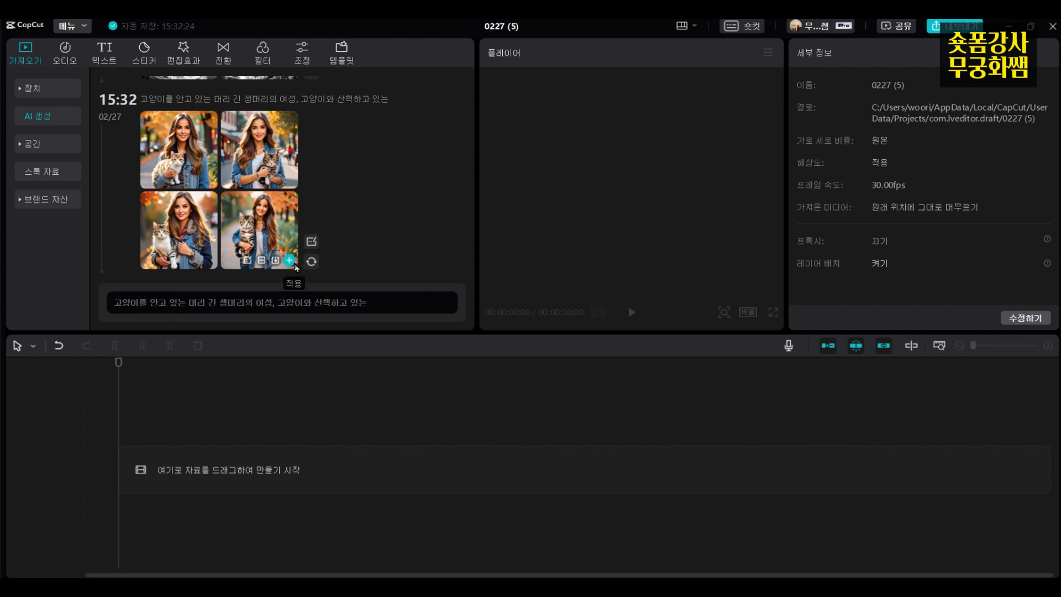
Step: Enhance the fourth woman-and-cat image to HD and add the HD version to the timeline
left_click(247, 260)
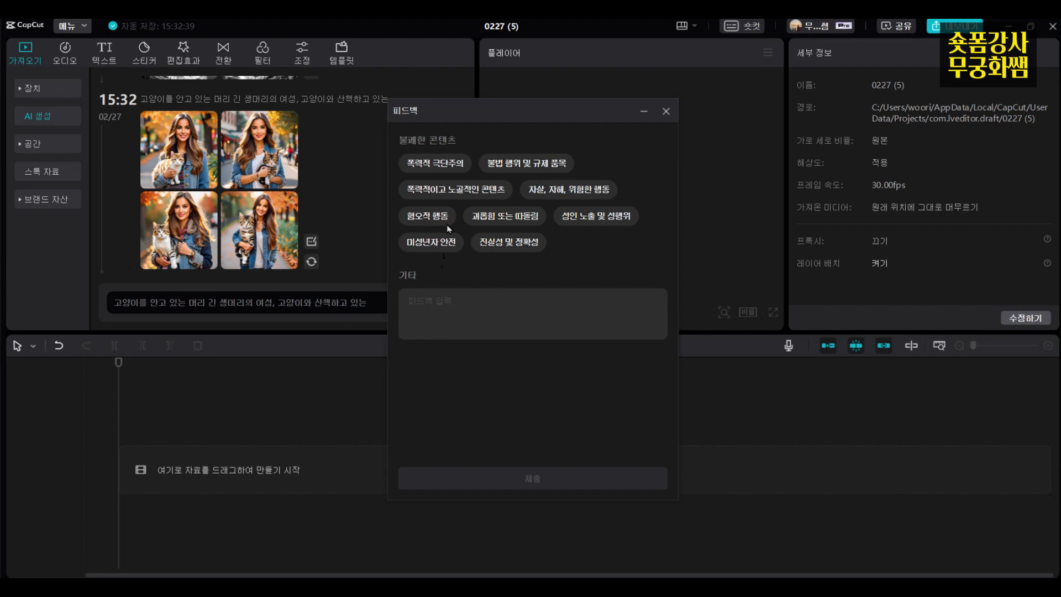
left_click(665, 114)
mouse_move(263, 265)
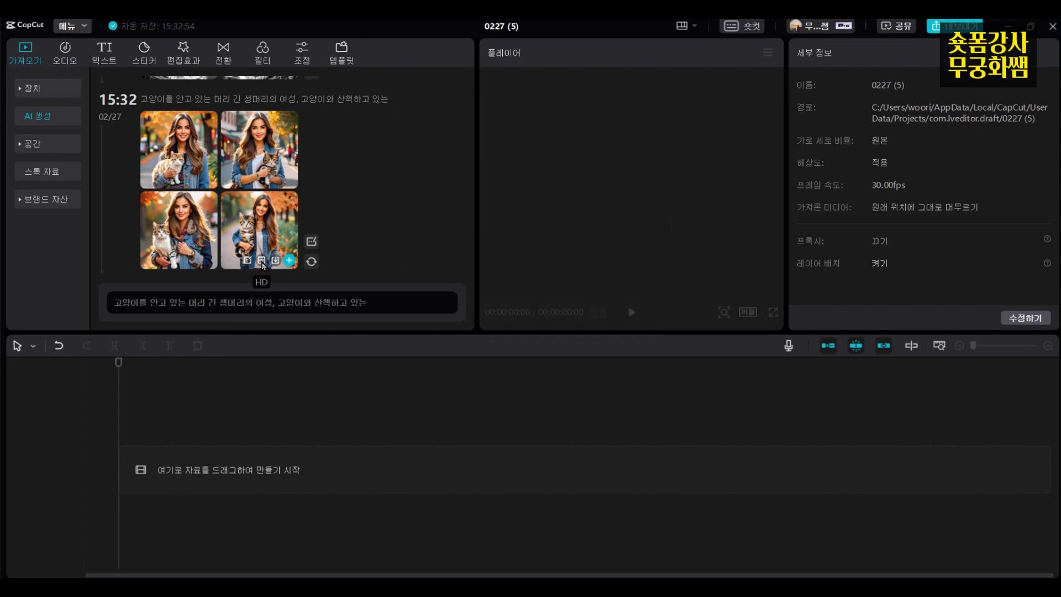
left_click(261, 261)
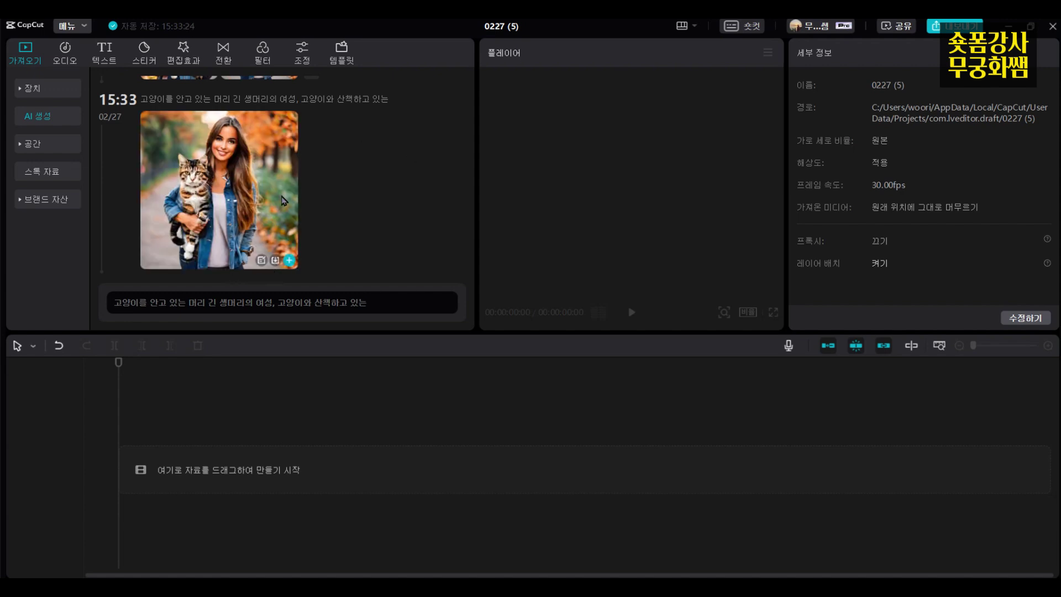
left_click(289, 261)
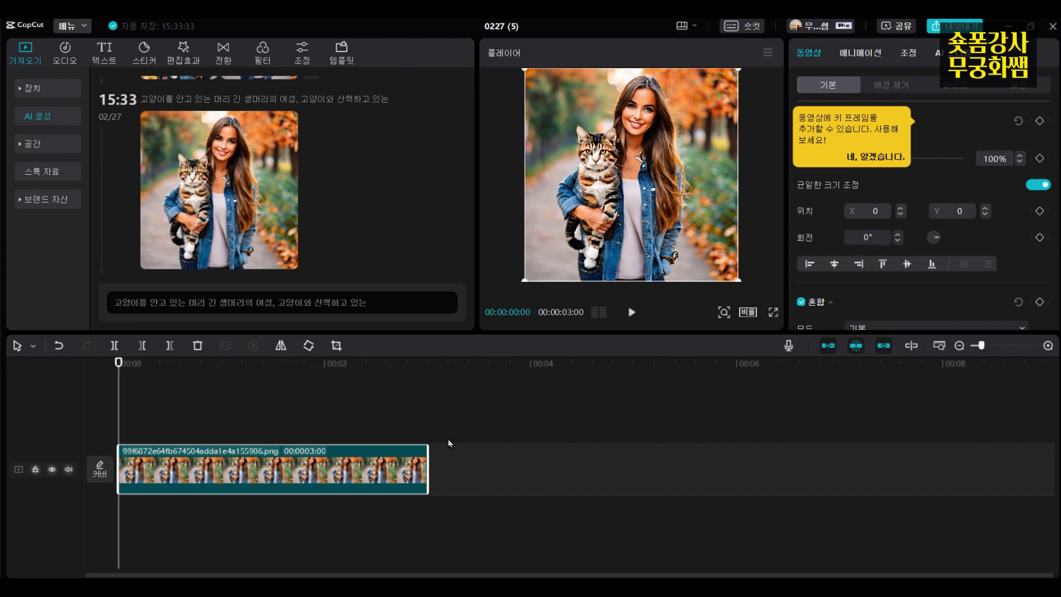
Step: Save the HD woman-and-cat image into a new desktop folder named "캡컷ai"
scroll(379, 231, "up", 3)
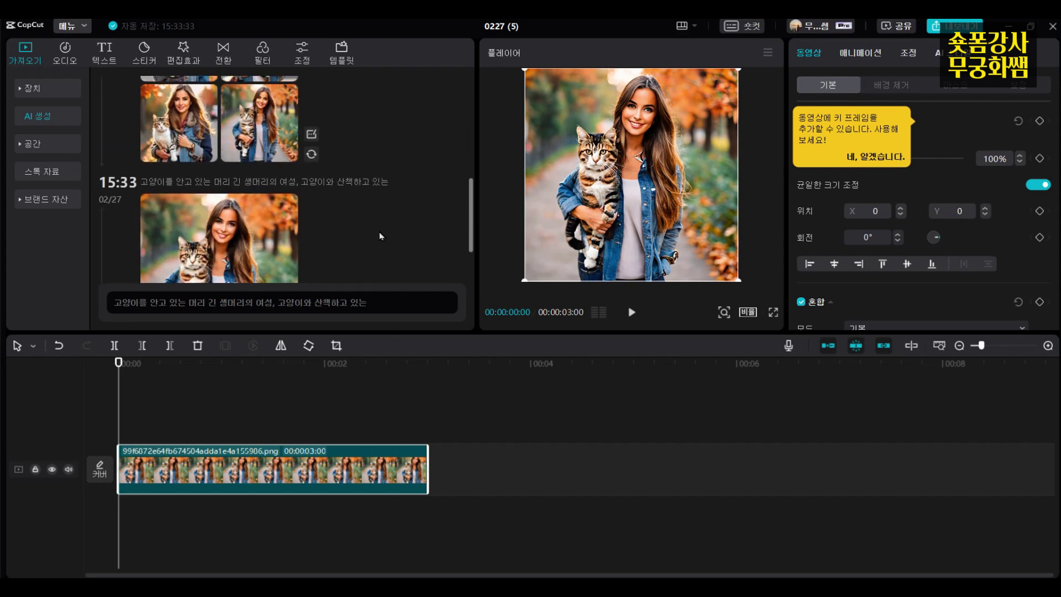
scroll(379, 231, "down", 3)
left_click(275, 261)
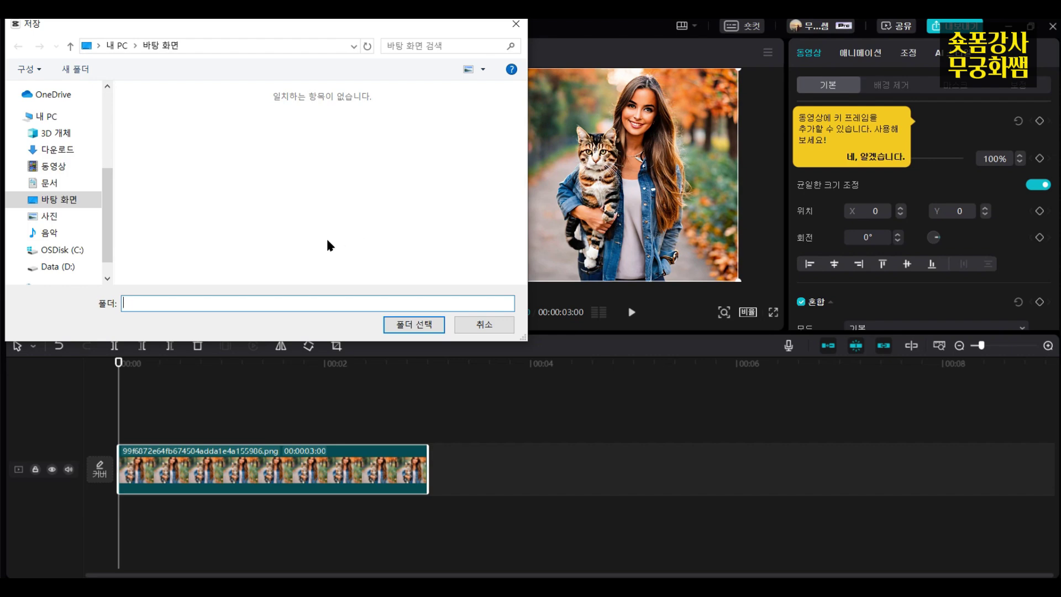
right_click(248, 220)
left_click(292, 230)
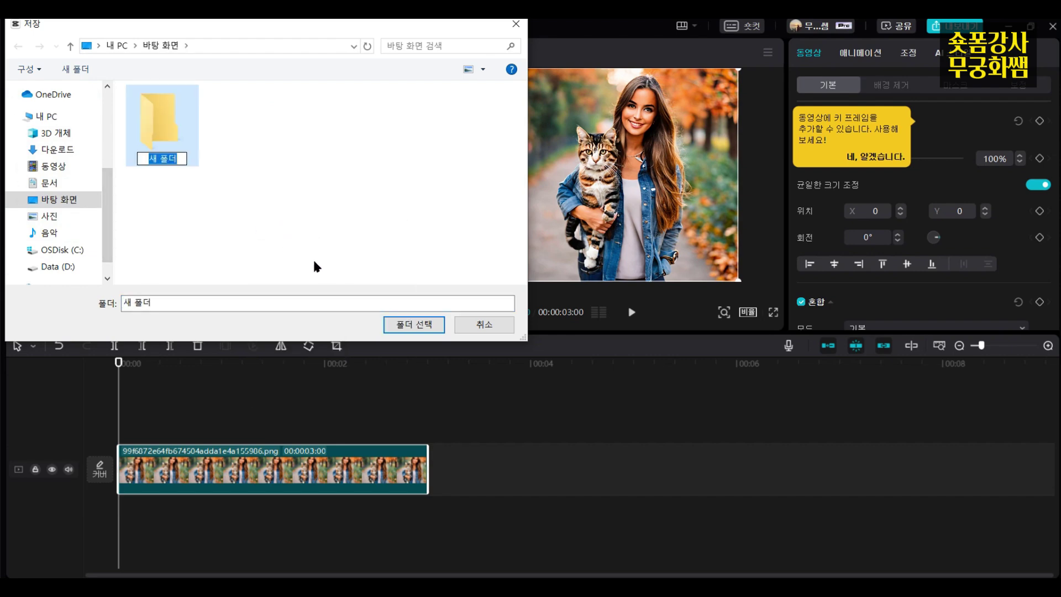
type("캡컷ai")
key("Return")
double_click(193, 136)
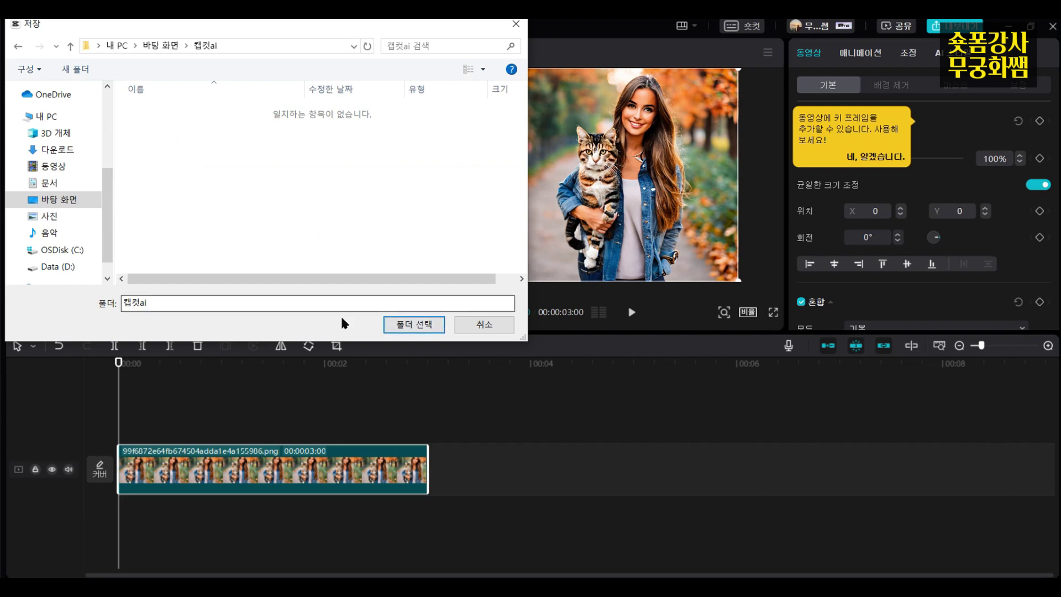
left_click(420, 327)
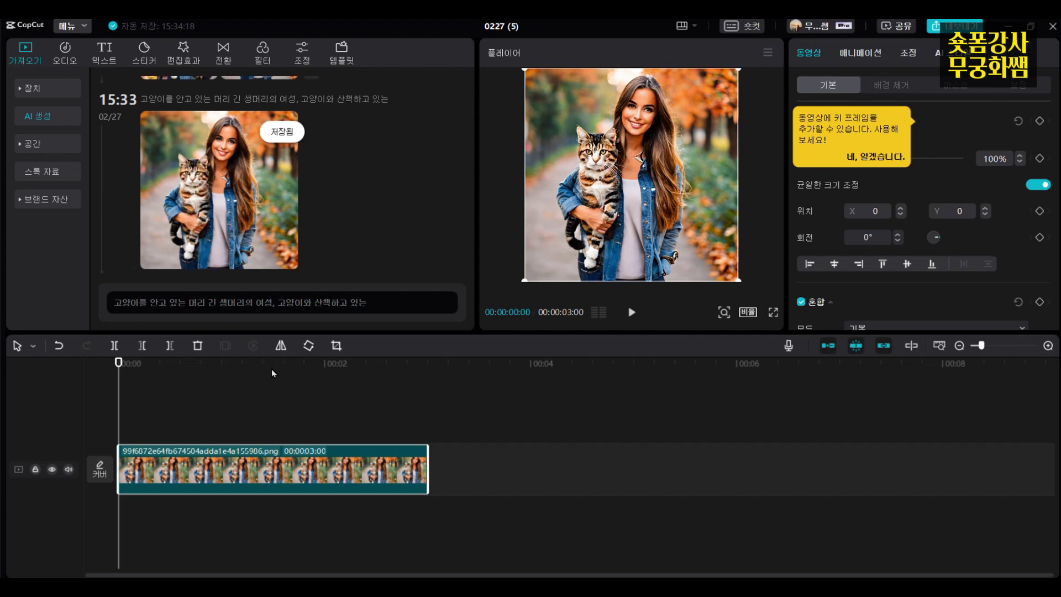
Step: Generate the same prompt again in the 재패니메이션 style with a 9:16 aspect ratio
left_click(332, 304)
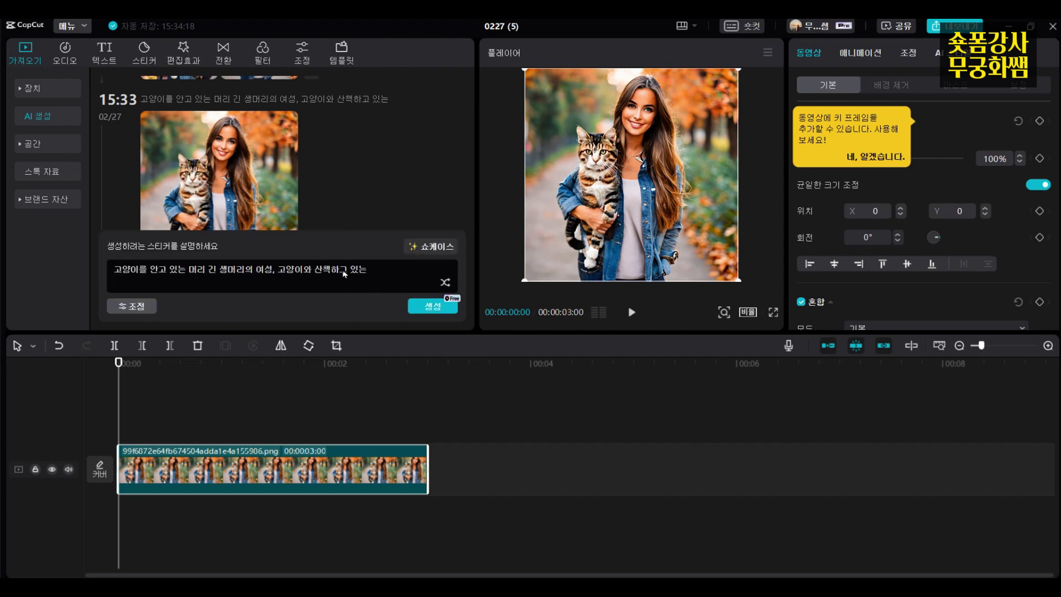
left_click(136, 308)
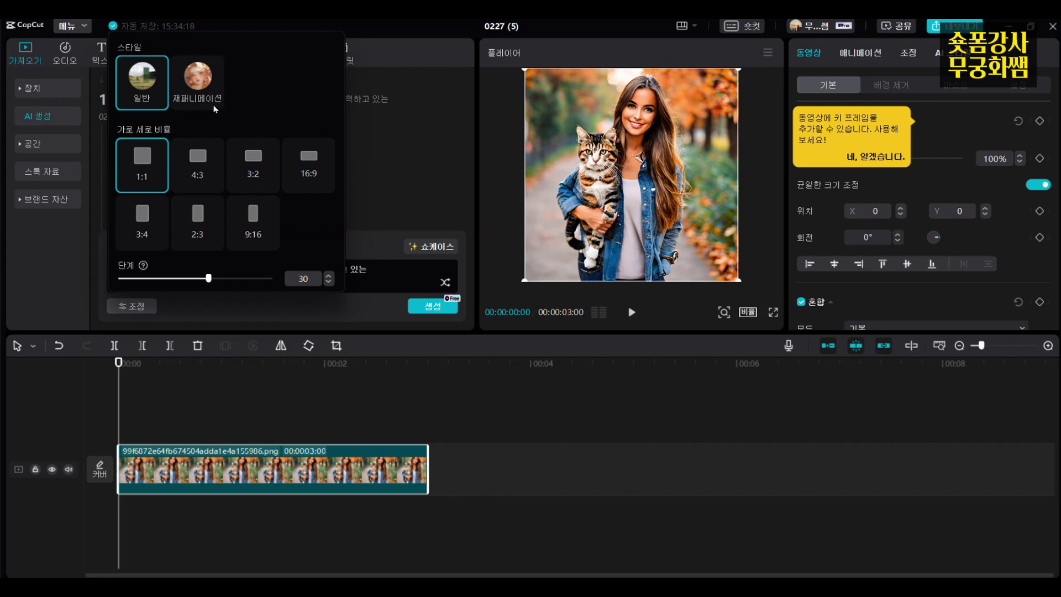
left_click(198, 83)
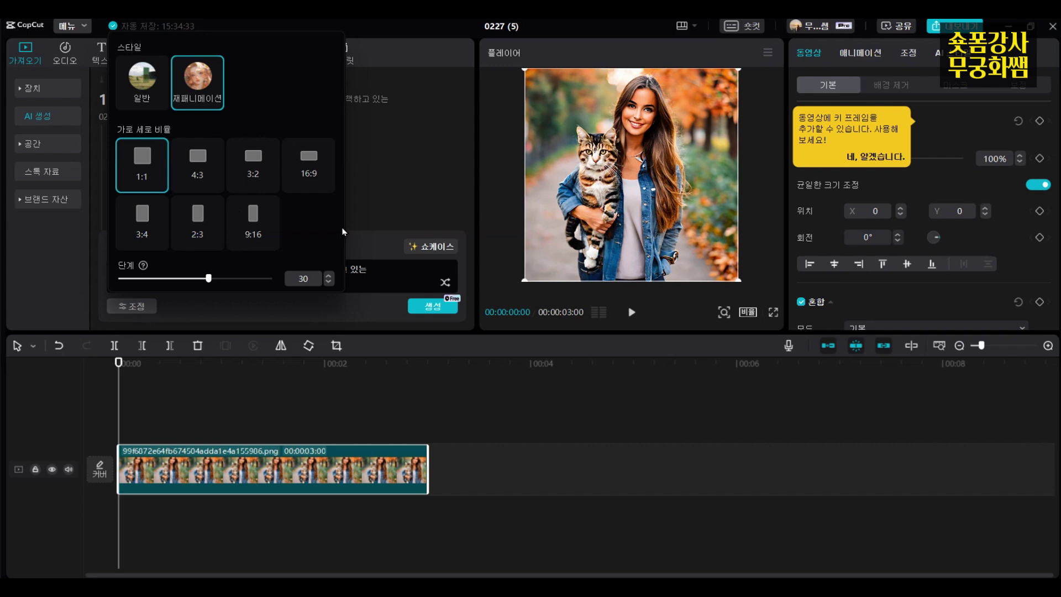
left_click(318, 170)
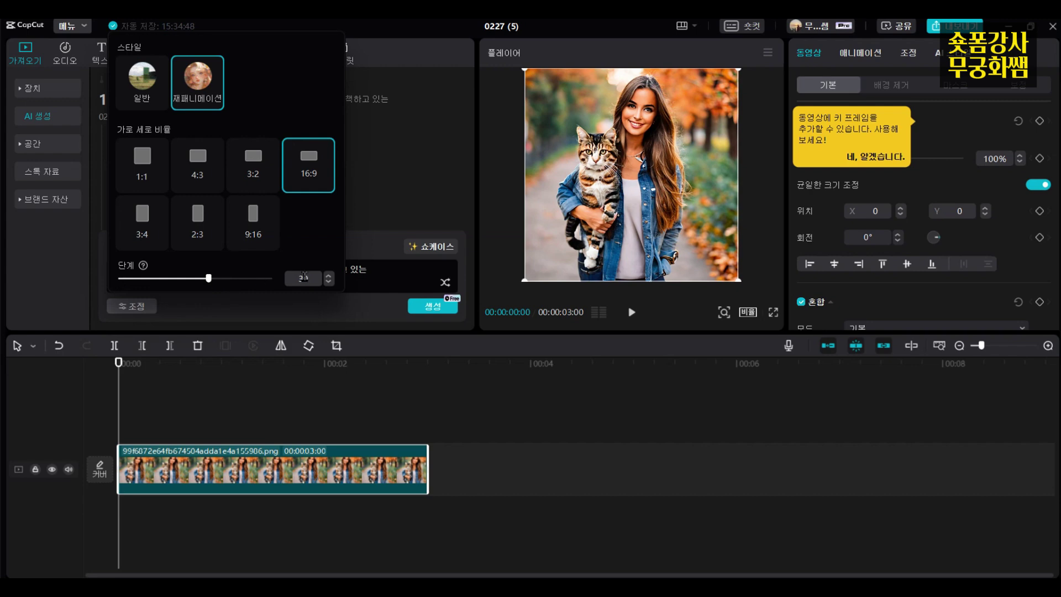
mouse_move(142, 269)
left_click(255, 225)
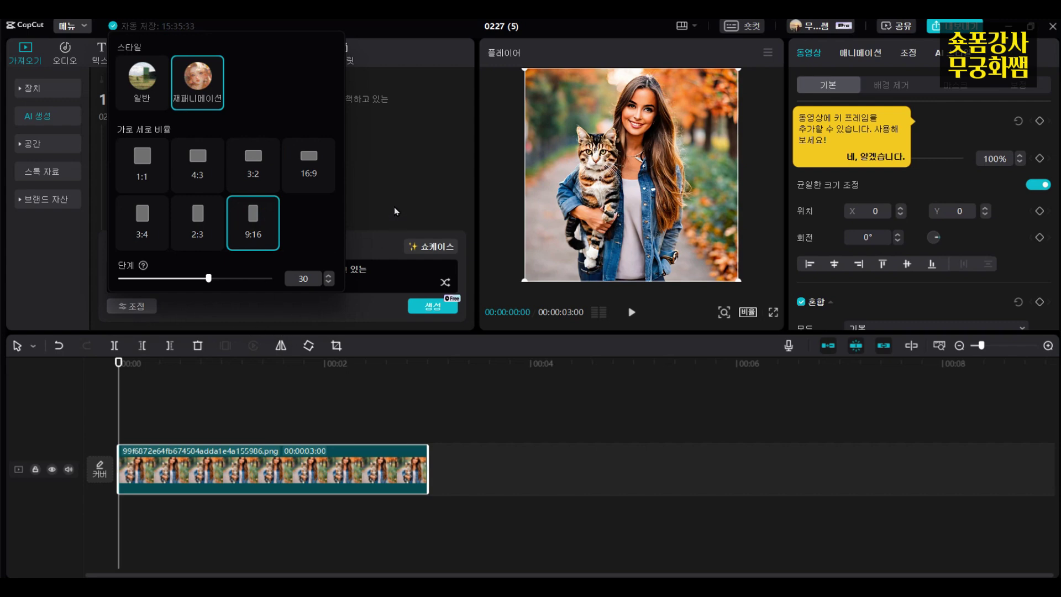
left_click(368, 218)
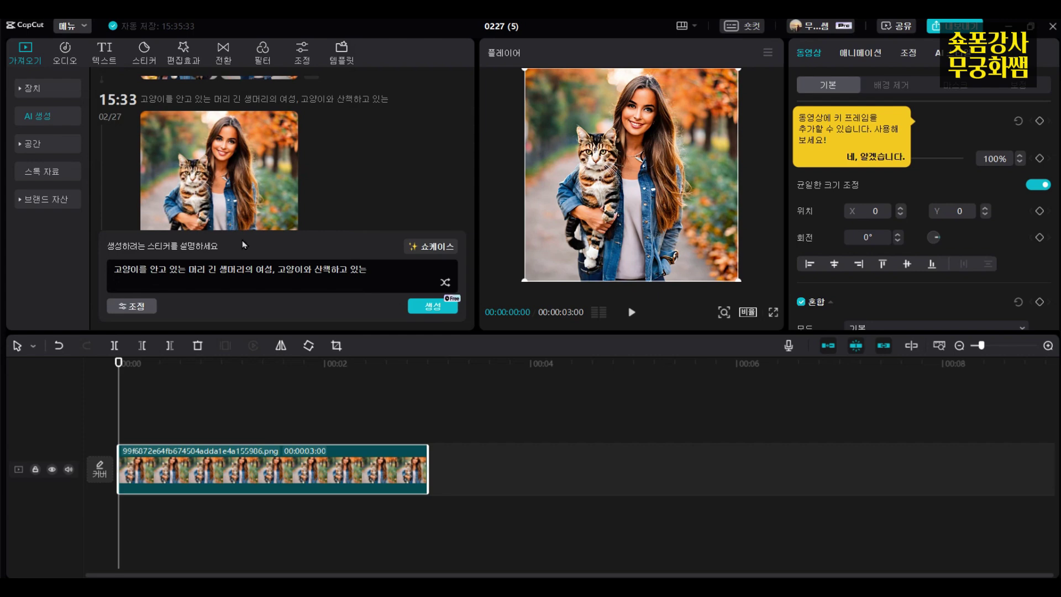
left_click(424, 313)
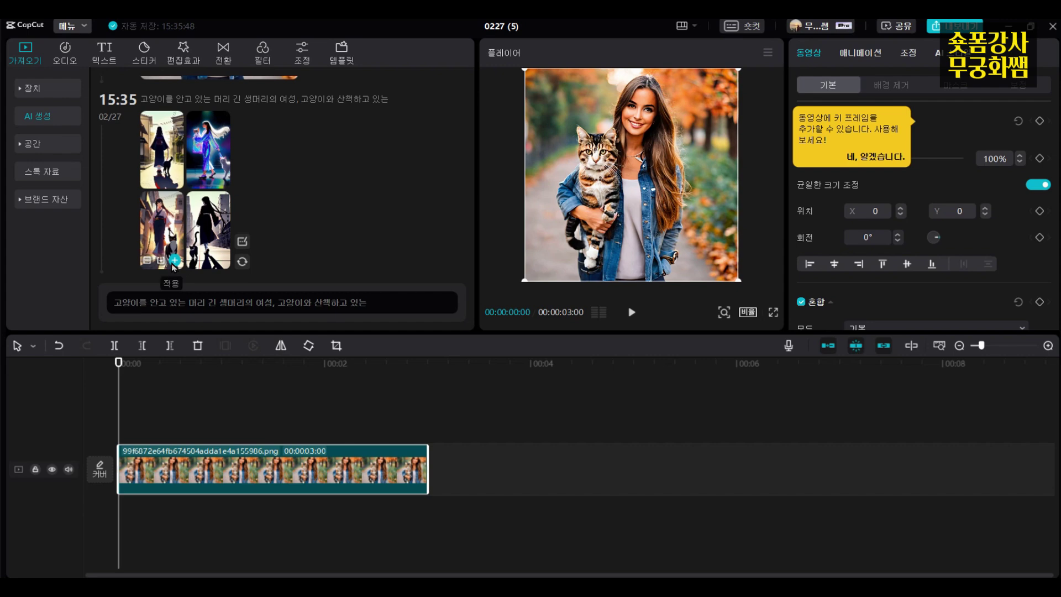
Step: Delete the existing woman-and-cat clip from the timeline and add the third 재패니메이션-style image in its place
right_click(323, 476)
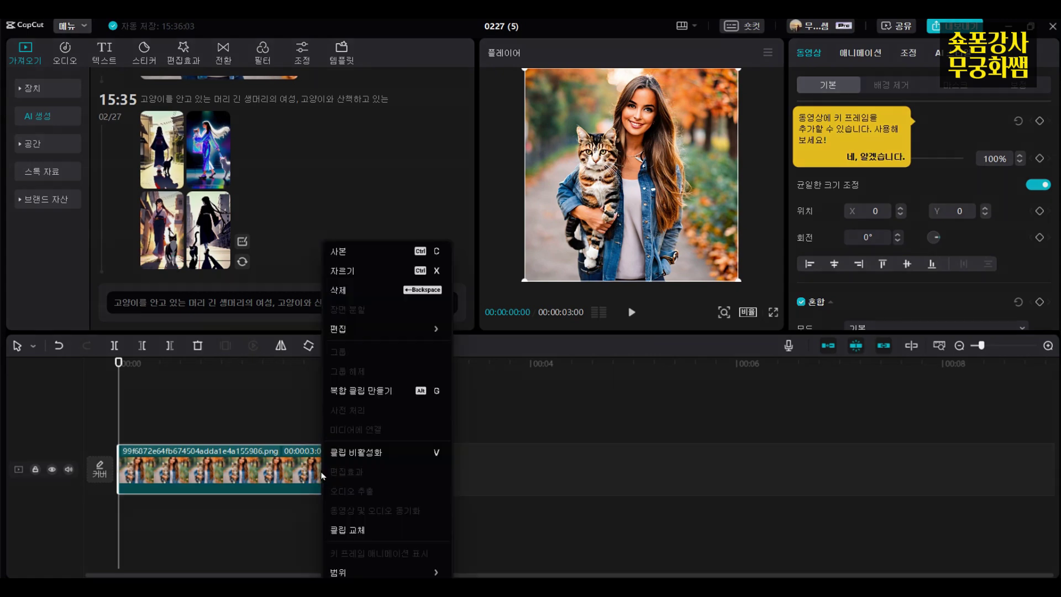
left_click(341, 293)
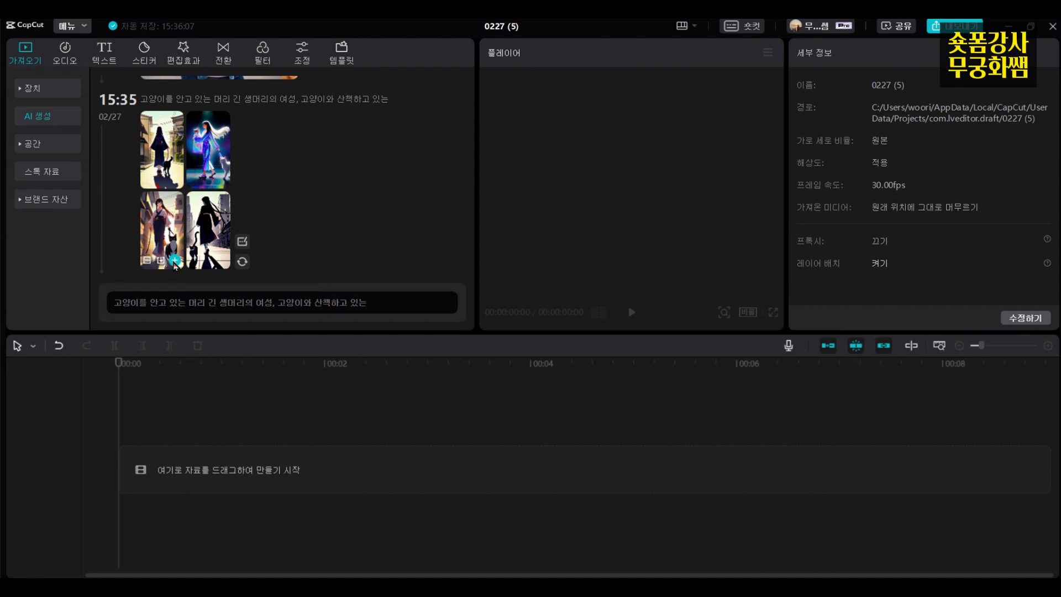
left_click(175, 261)
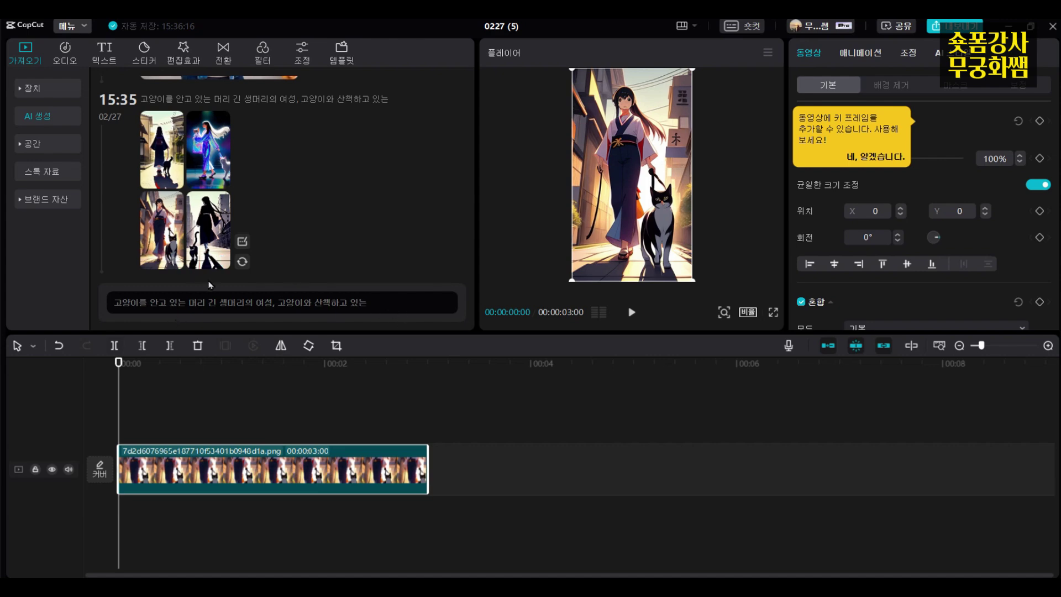
Step: Generate new images from the prompt "고양이와 달려가는 여성" and add the second result to the timeline
left_click(370, 303)
key("ctrl+shift+Left")
key("ctrl+shift+Left")
key("ctrl+shift+Left")
key("ctrl+shift+Left")
key("ctrl+shift+Left")
key("ctrl+shift+Left")
key("ctrl+shift+Left")
key("ctrl+shift+Left")
key("ctrl+shift+Left")
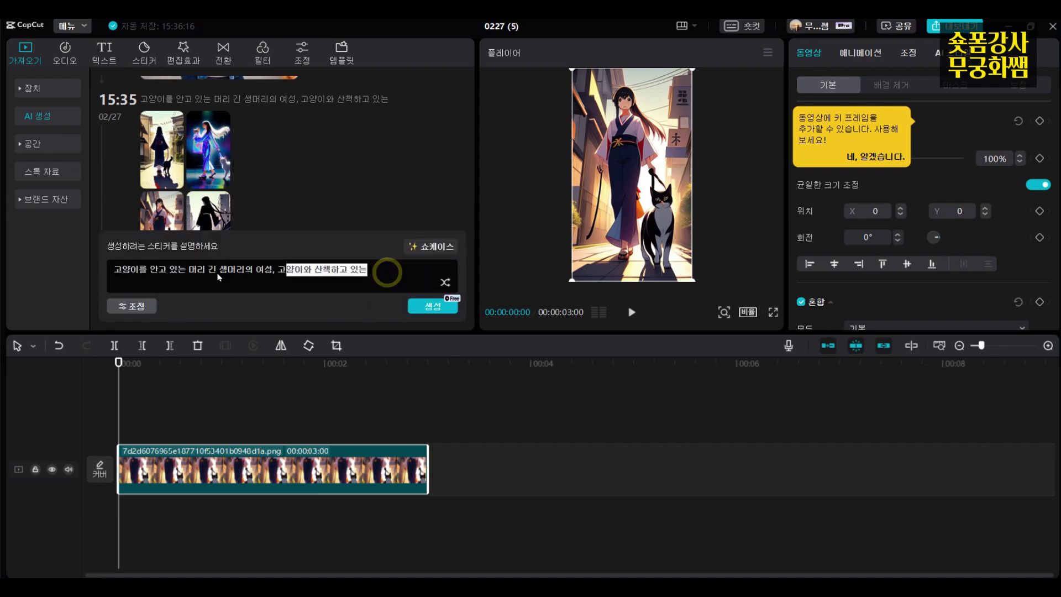
type("ㄱ")
key("BackSpace")
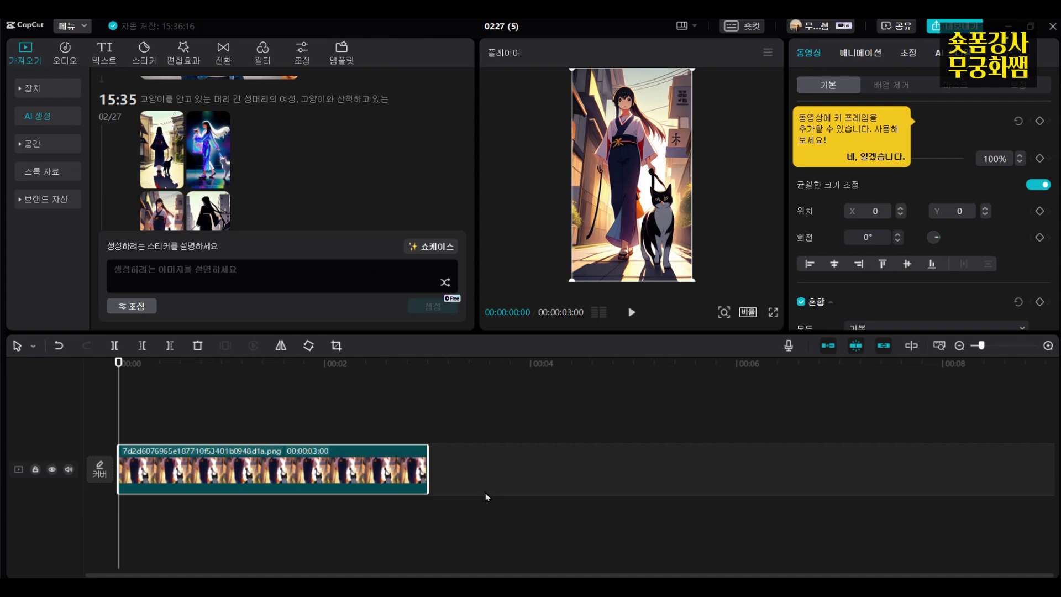
type("고양이와 달려가는 여성")
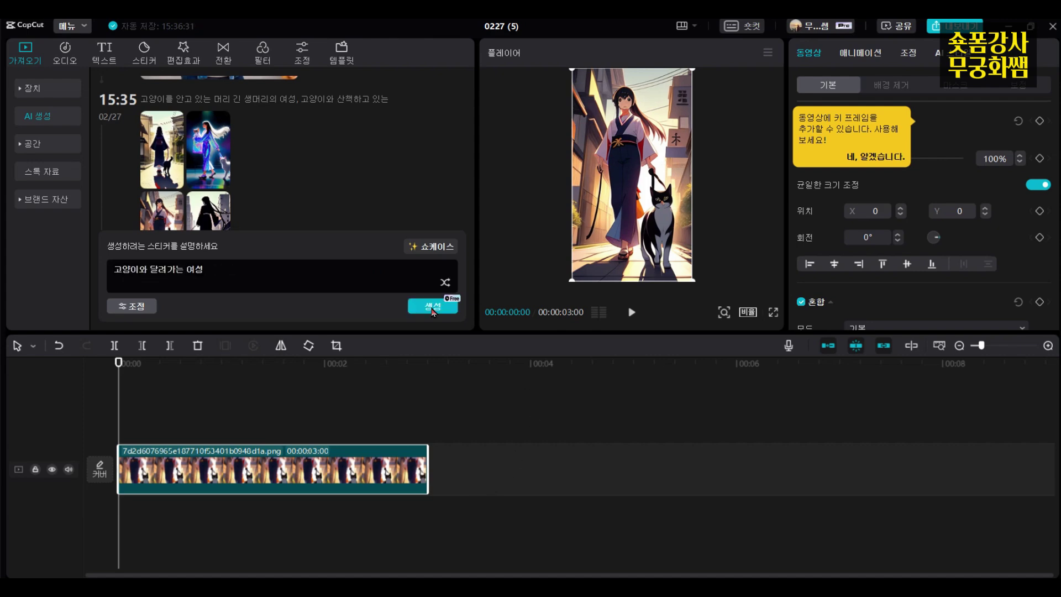
left_click(433, 310)
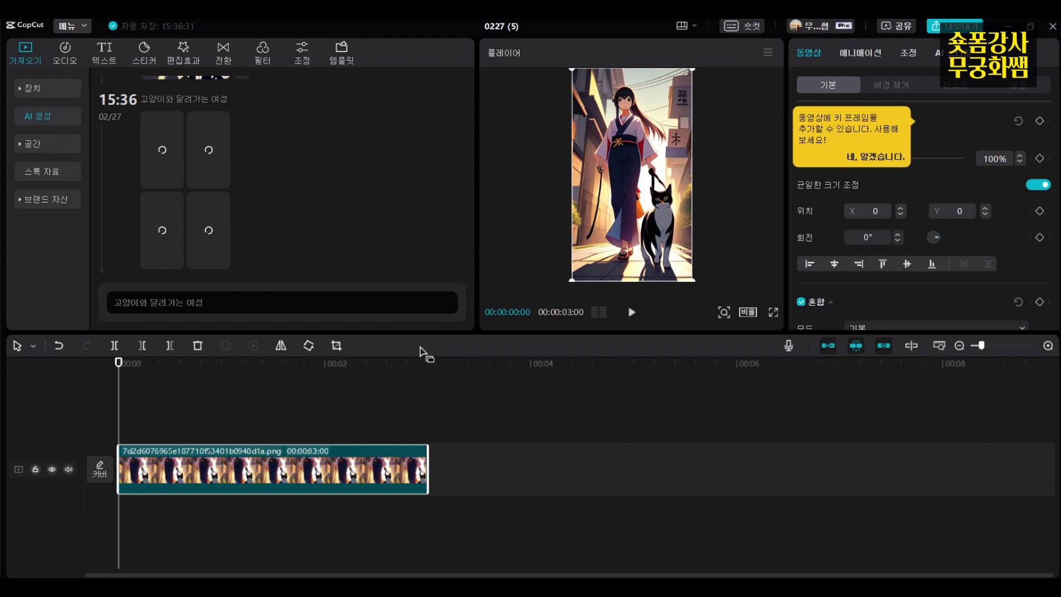
mouse_move(174, 260)
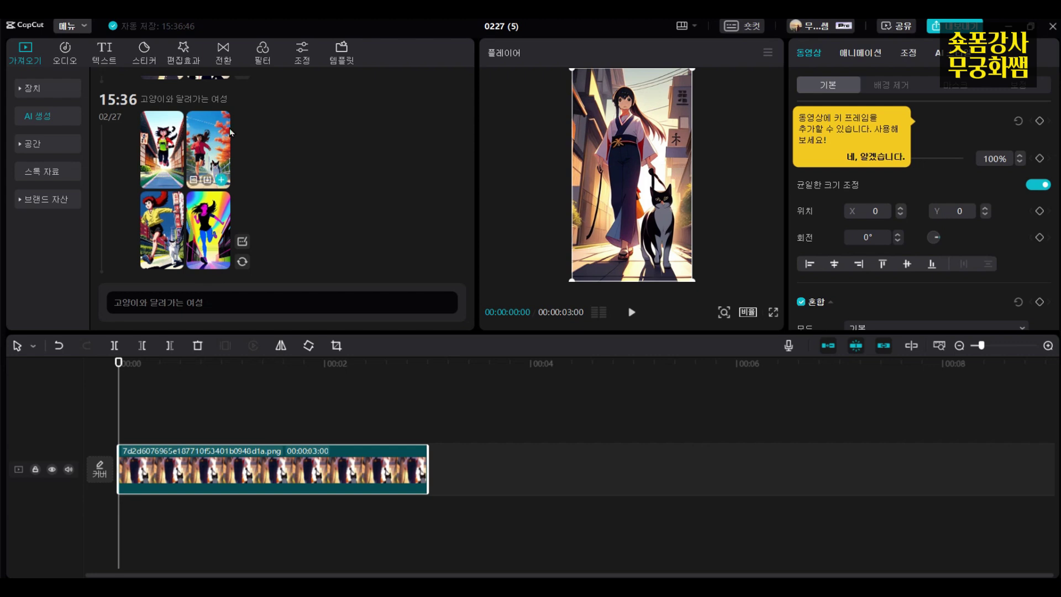
left_click(221, 180)
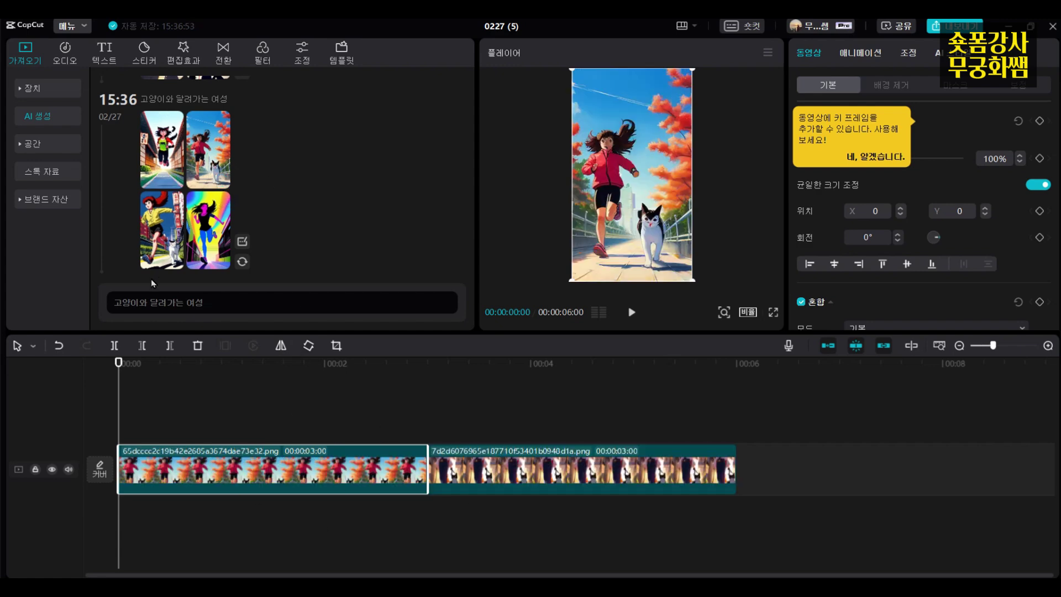
Step: Generate images from the prompt "고양이가 웃고 있는 모습, 흰색 고양이, 어린 아이와 함께 있다" and add the third result to the timeline
left_click(216, 302)
left_click_drag(218, 270, 107, 272)
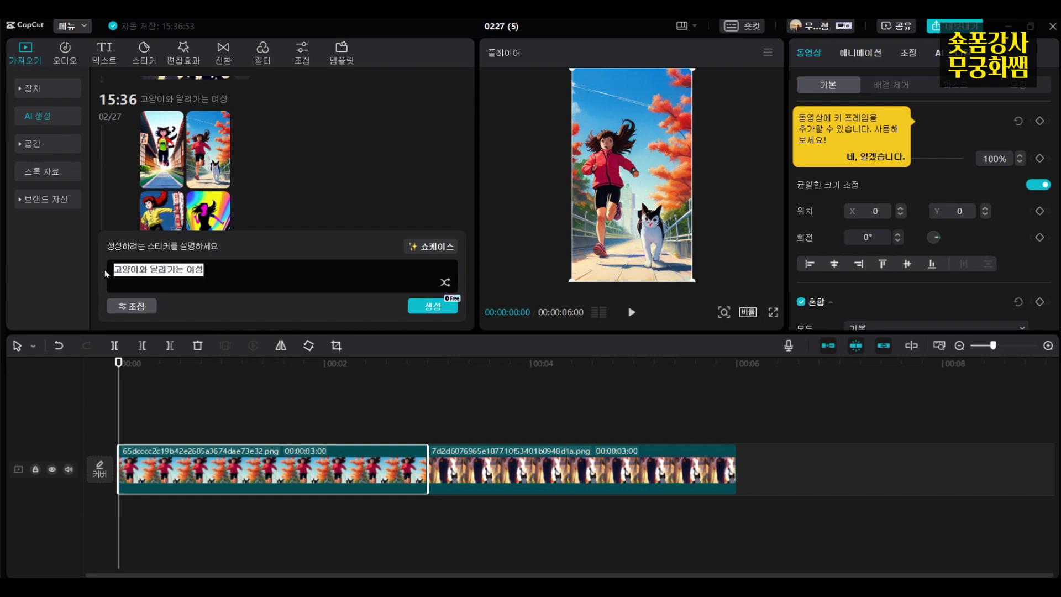
type("고양이가 웃")
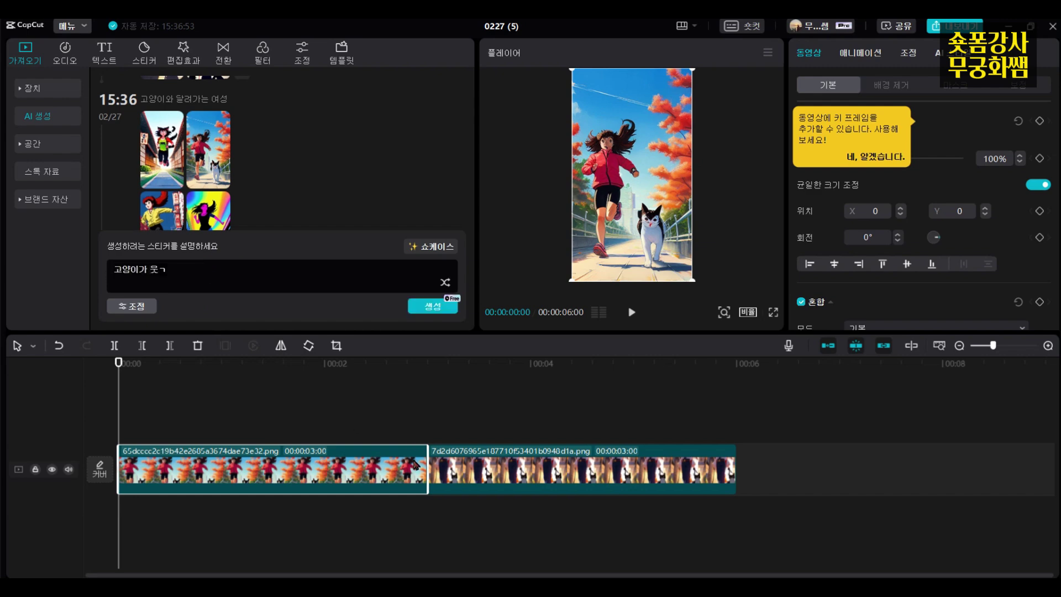
type("고 있는 모습")
type(", ")
type("흰색 고야")
type("ㅇ이")
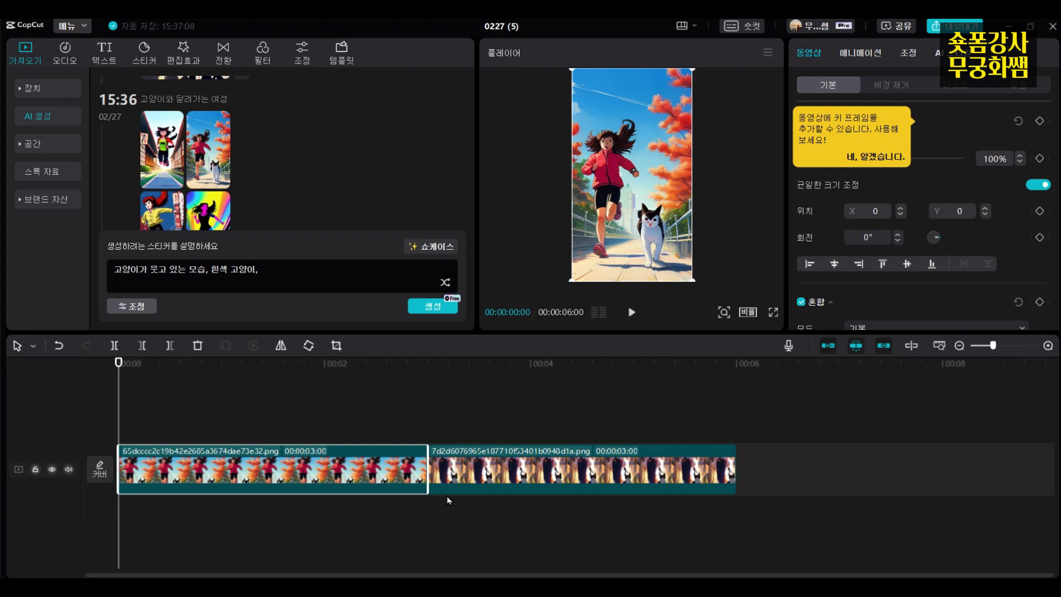
type(", 어린 아이와 함께")
type(" 이ㅆ다")
left_click(417, 303)
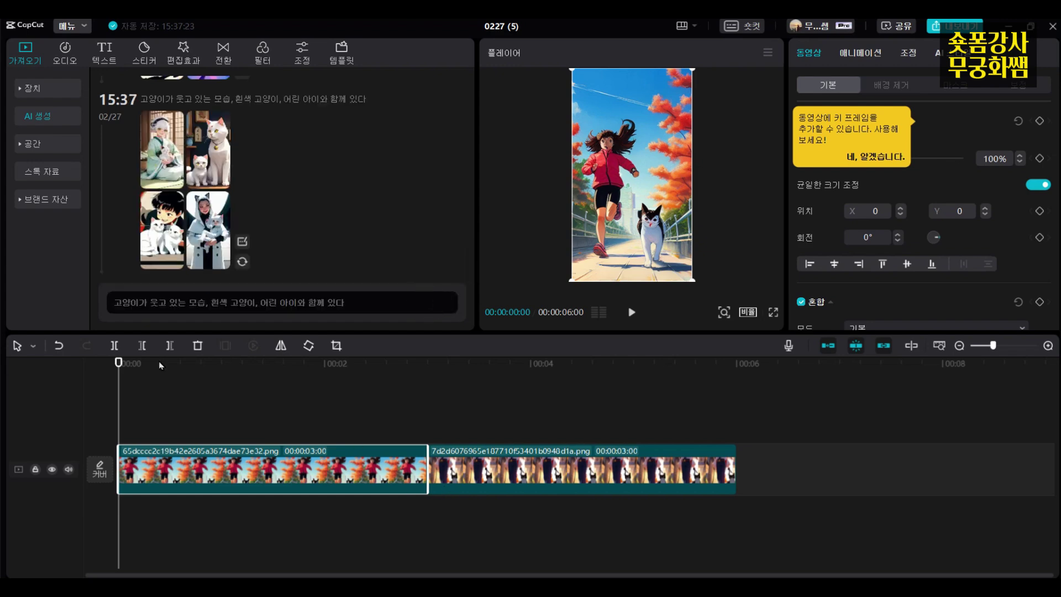
mouse_move(166, 232)
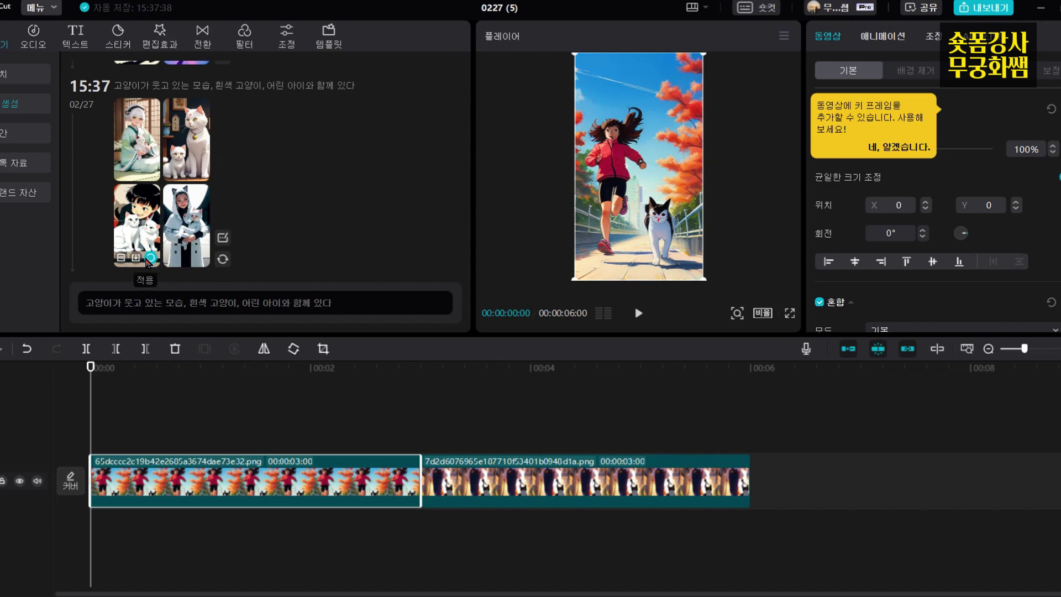
left_click(149, 259)
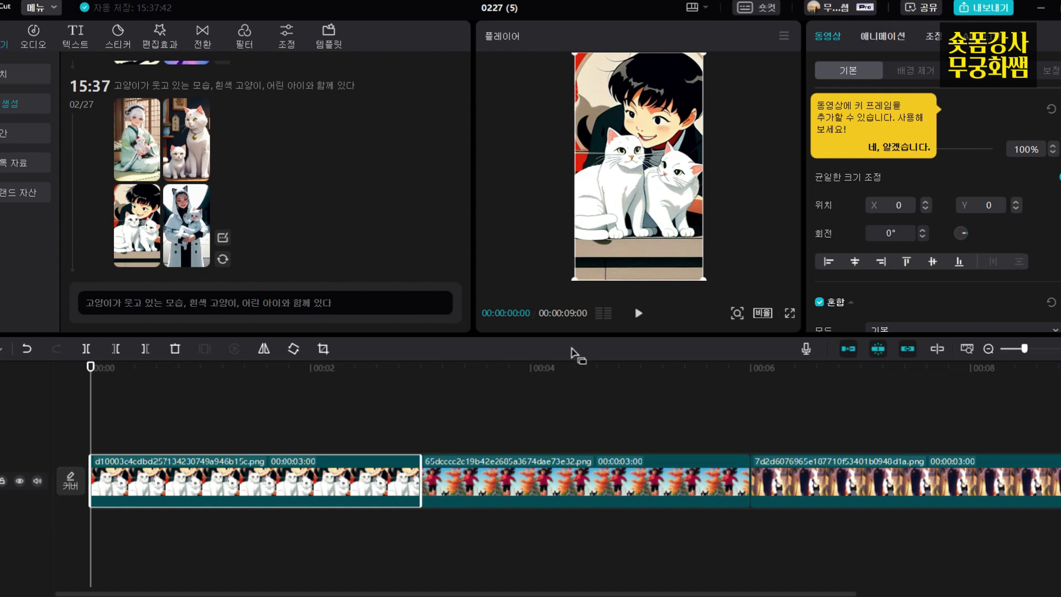
Step: Trim the ends of all three timeline clips so each lasts about one second or slightly less
left_click_drag(420, 480, 215, 474)
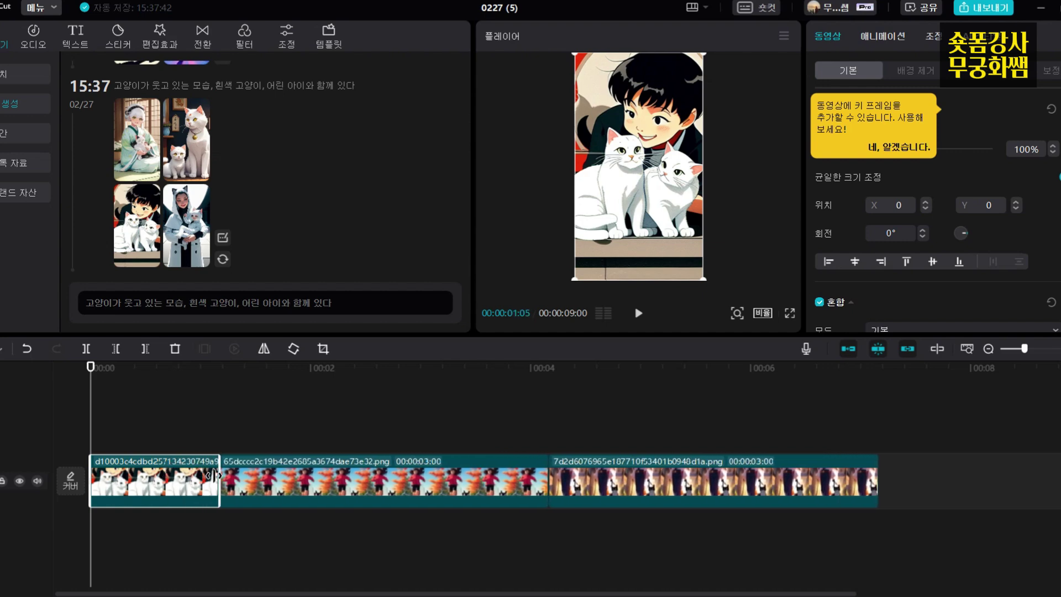
left_click(499, 497)
left_click_drag(550, 486, 305, 505)
left_click(627, 490)
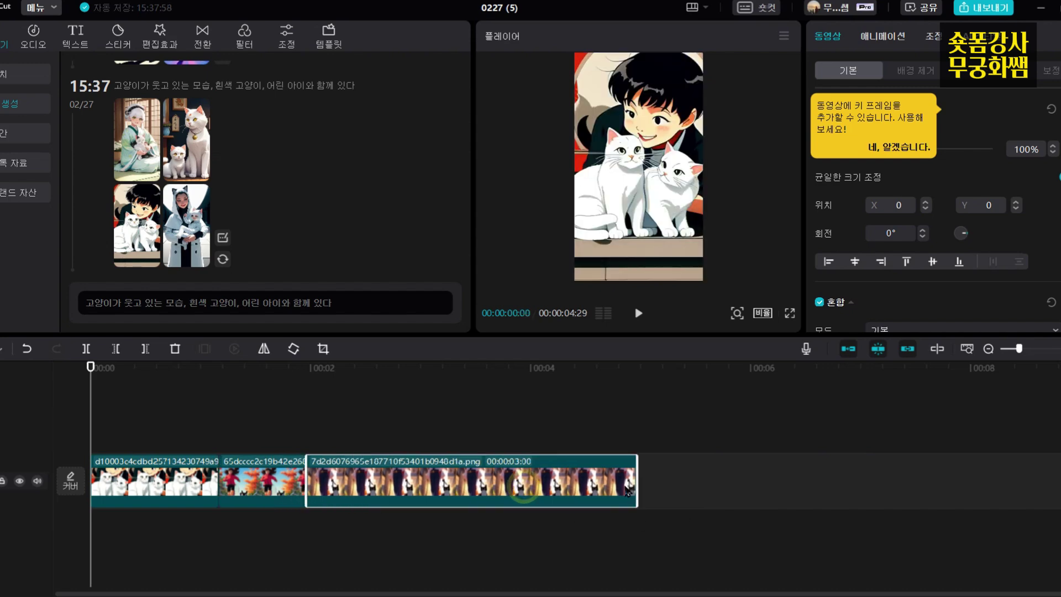
left_click_drag(634, 491, 384, 492)
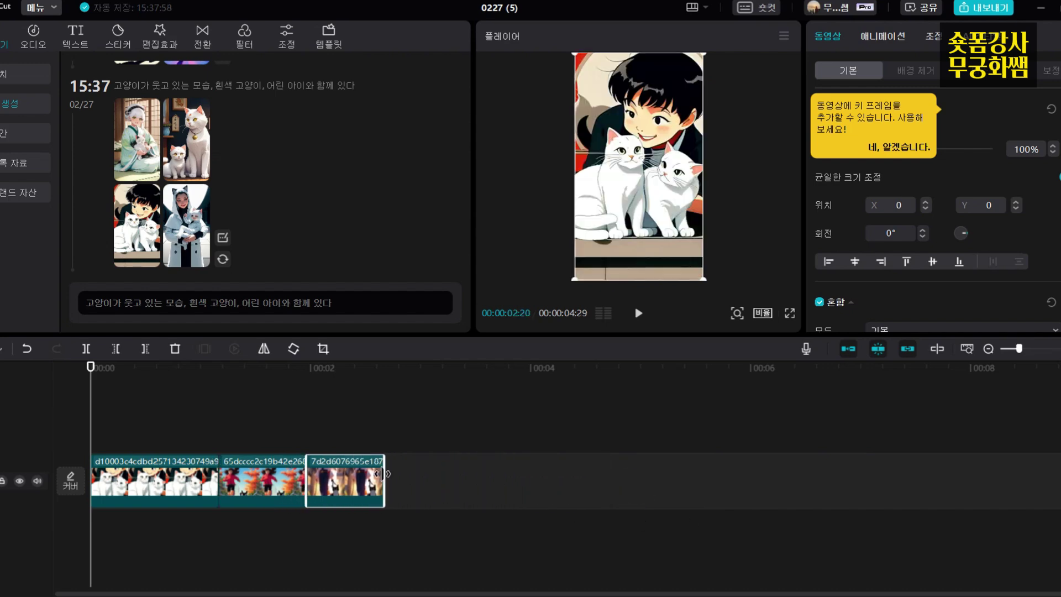
left_click(186, 486)
left_click_drag(219, 480, 206, 481)
left_click(265, 486)
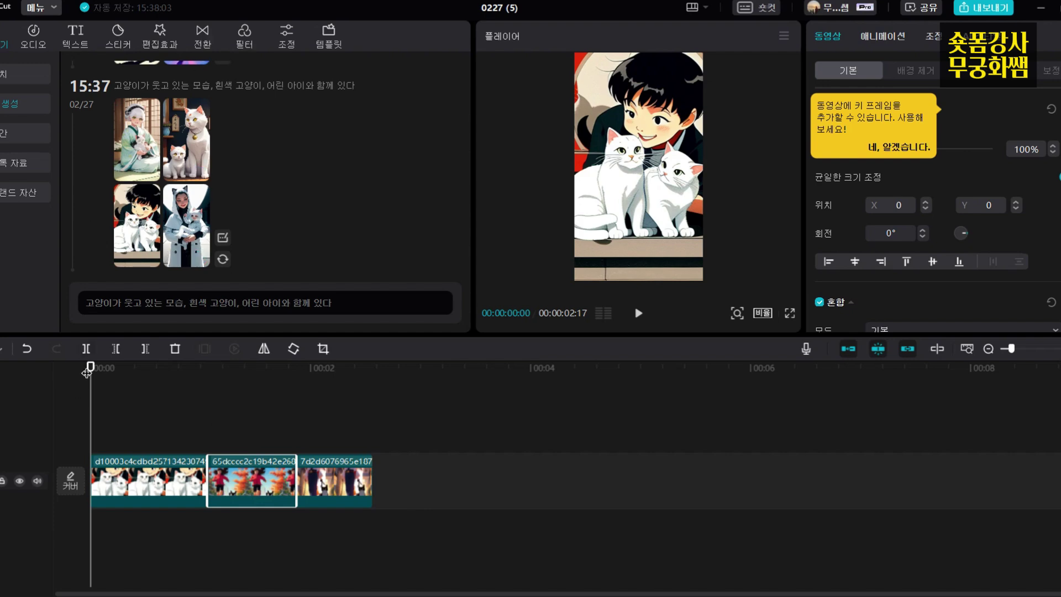
Step: Add the 반전 II transition at both cuts between the three timeline clips, accepting duplicate frames for the short clips
left_click_drag(90, 367, 208, 368)
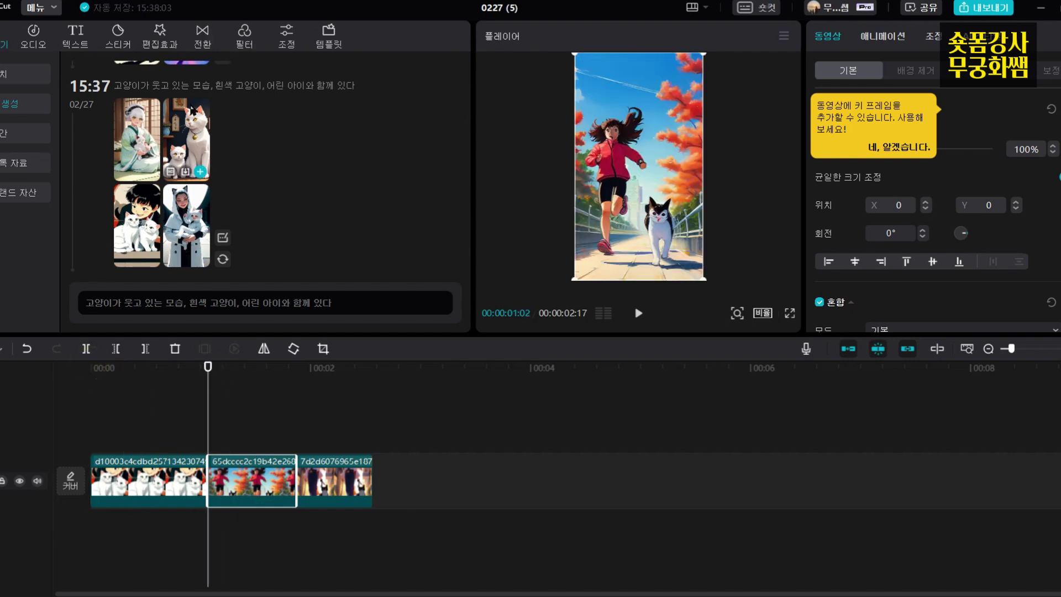
left_click(200, 35)
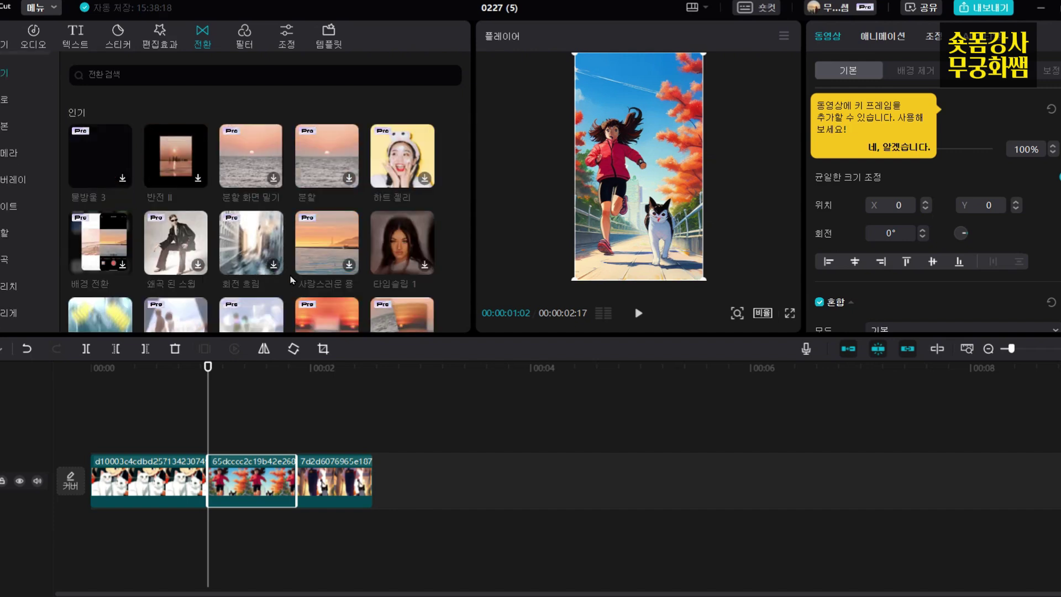
left_click(176, 156)
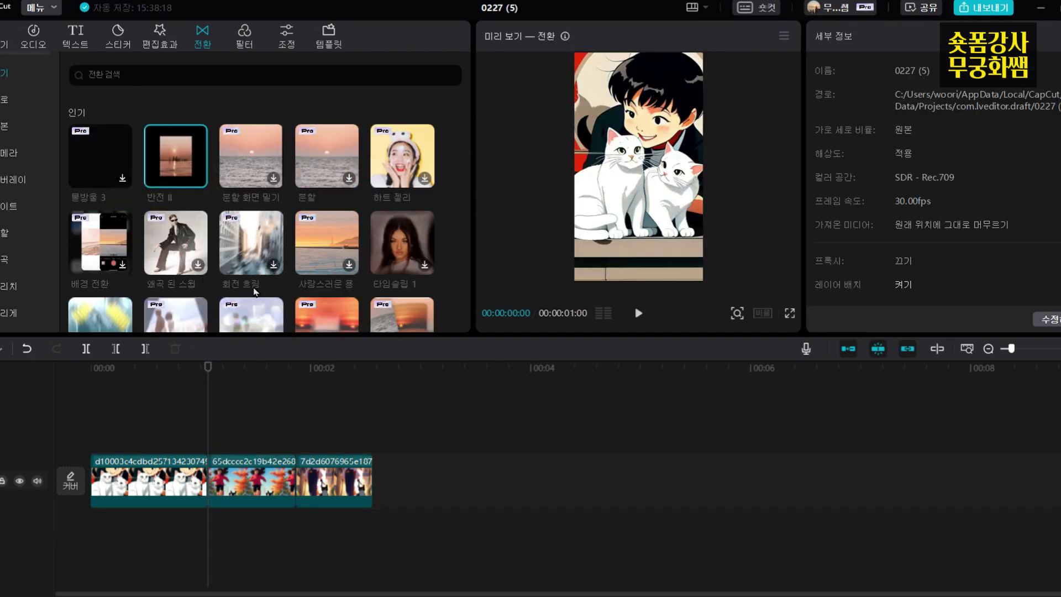
left_click(199, 178)
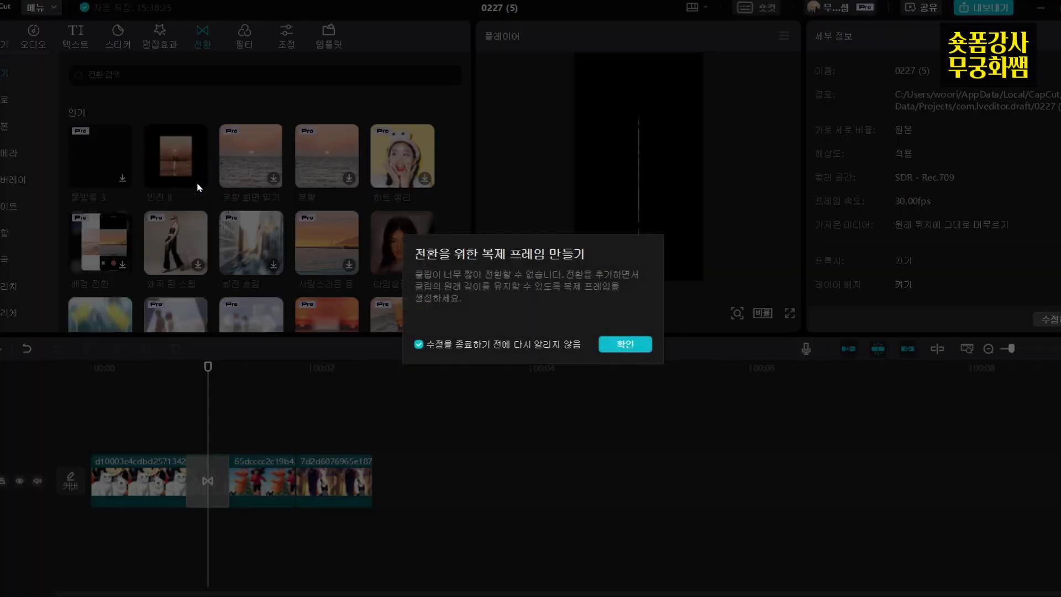
left_click(622, 344)
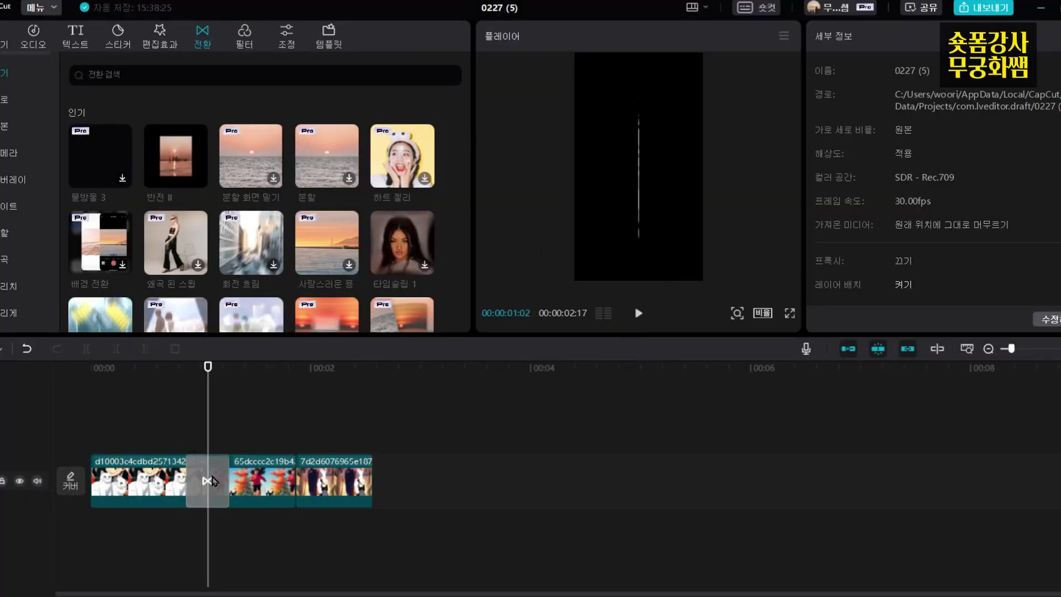
left_click_drag(208, 366, 303, 404)
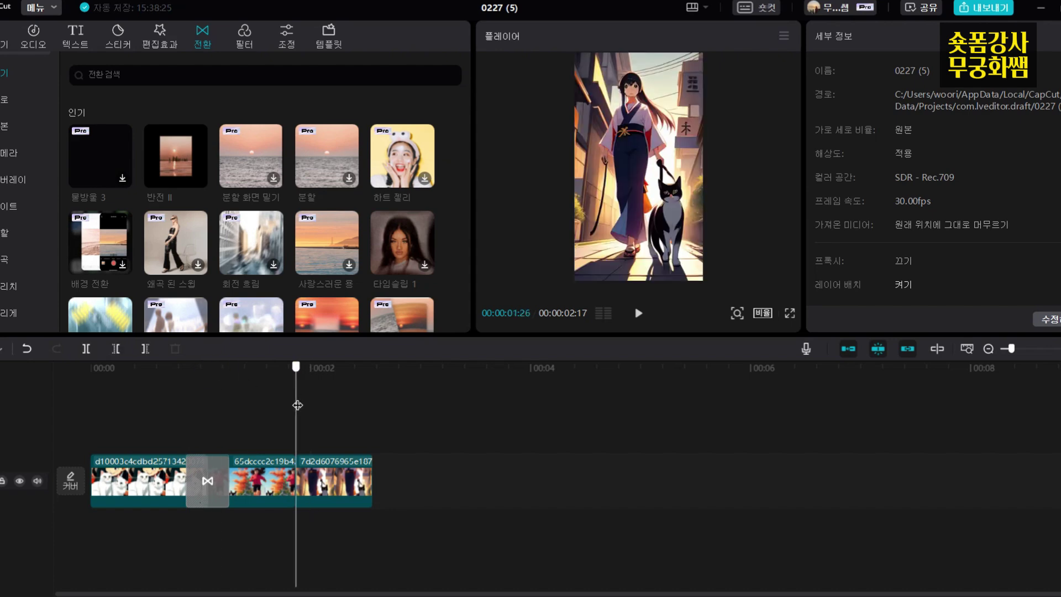
left_click(197, 179)
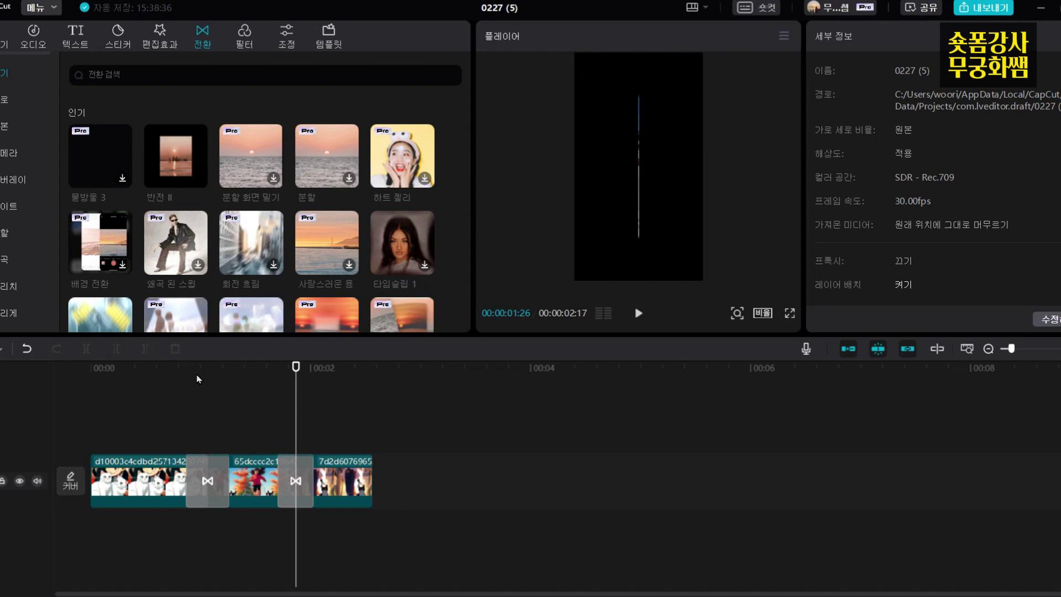
Step: Play the sequence from the beginning to review the transitions, and return the playhead to the start
left_click_drag(296, 367, 28, 381)
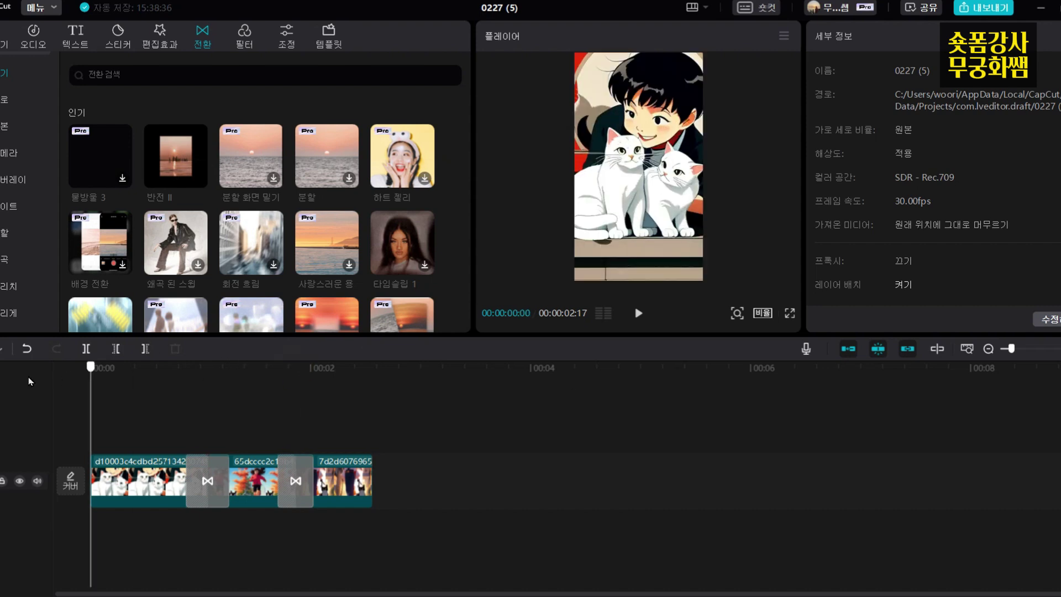
left_click(638, 316)
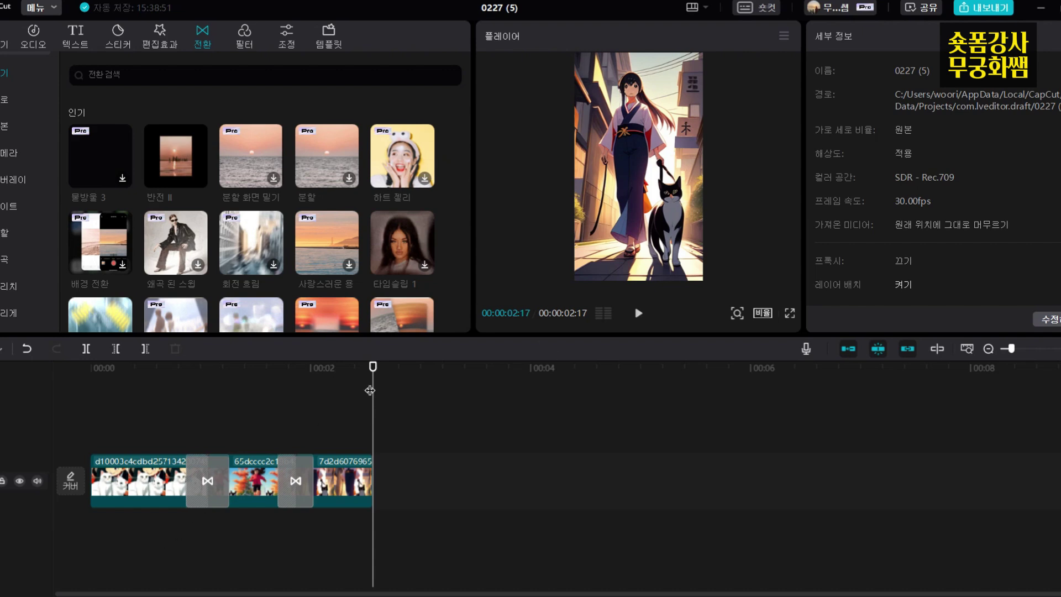
left_click_drag(373, 370, 77, 405)
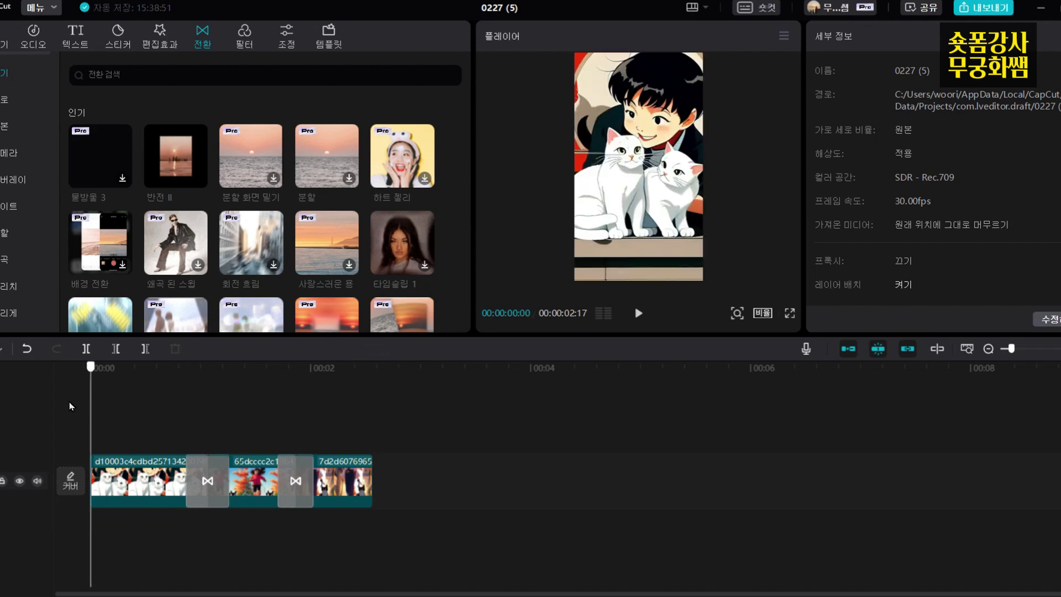
Step: Add a default text layer at the start of the timeline reading "사랑스런 고양이와 함께"
left_click(78, 37)
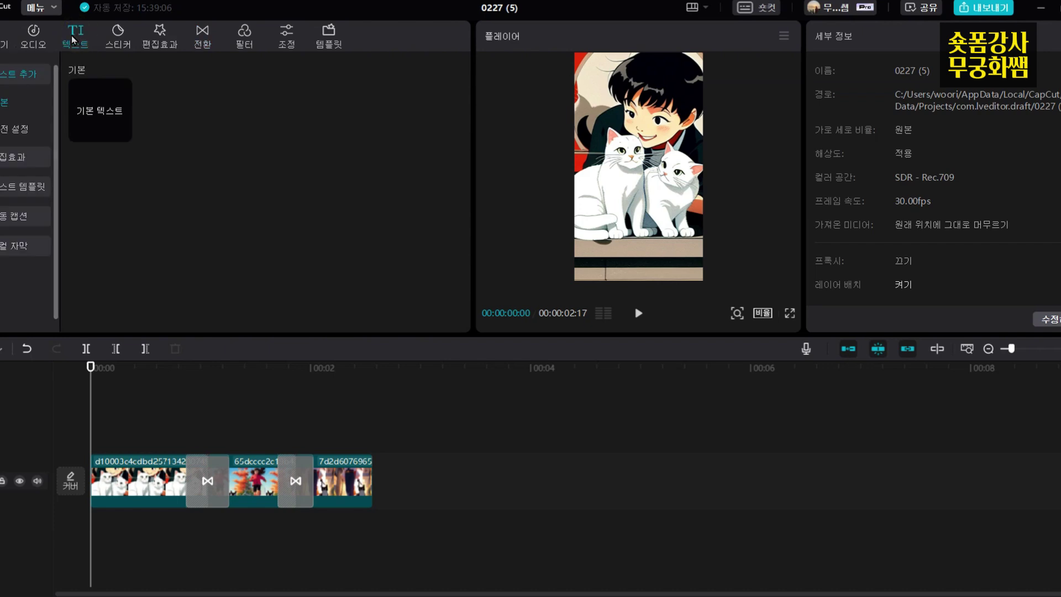
mouse_move(95, 131)
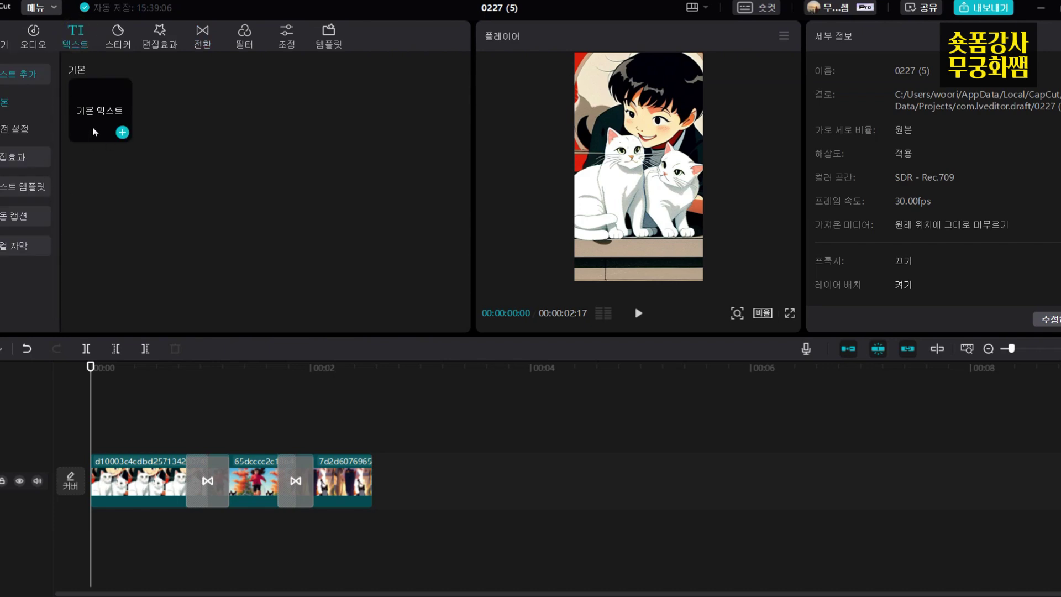
left_click(122, 133)
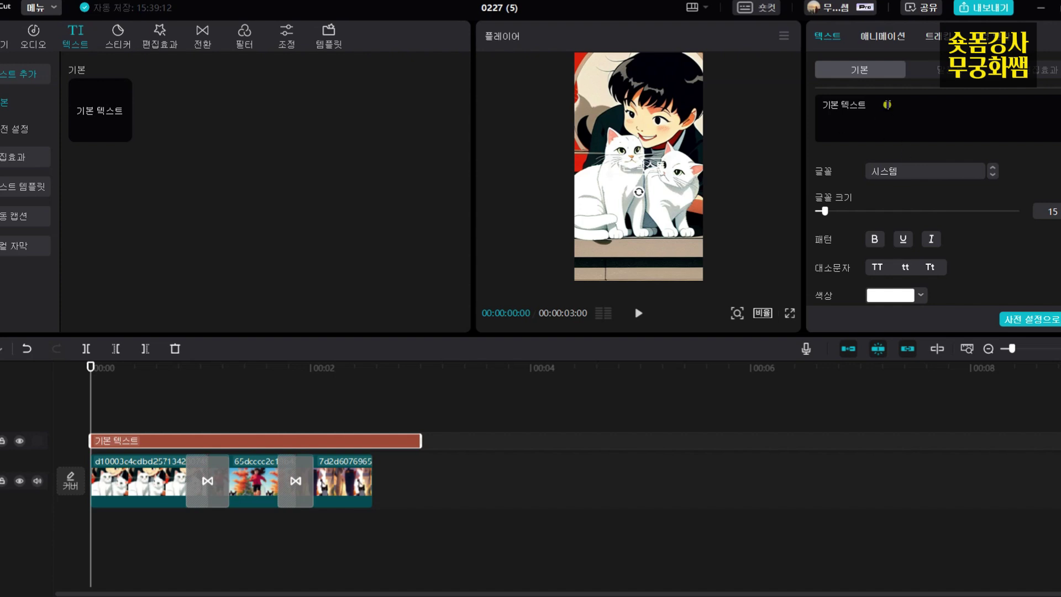
left_click(816, 104)
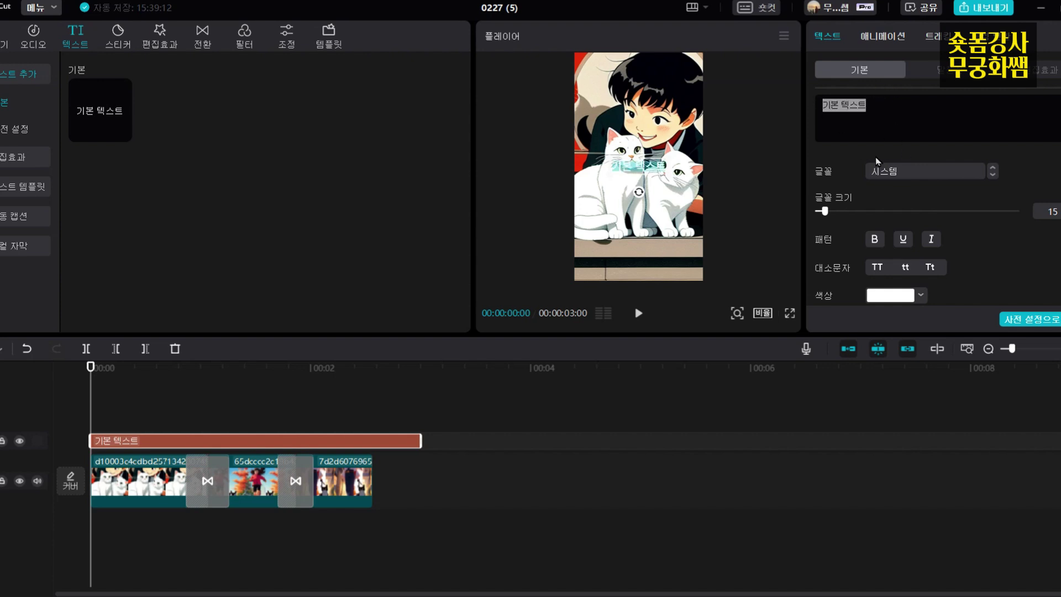
type("사랑스런 고양이와 함께")
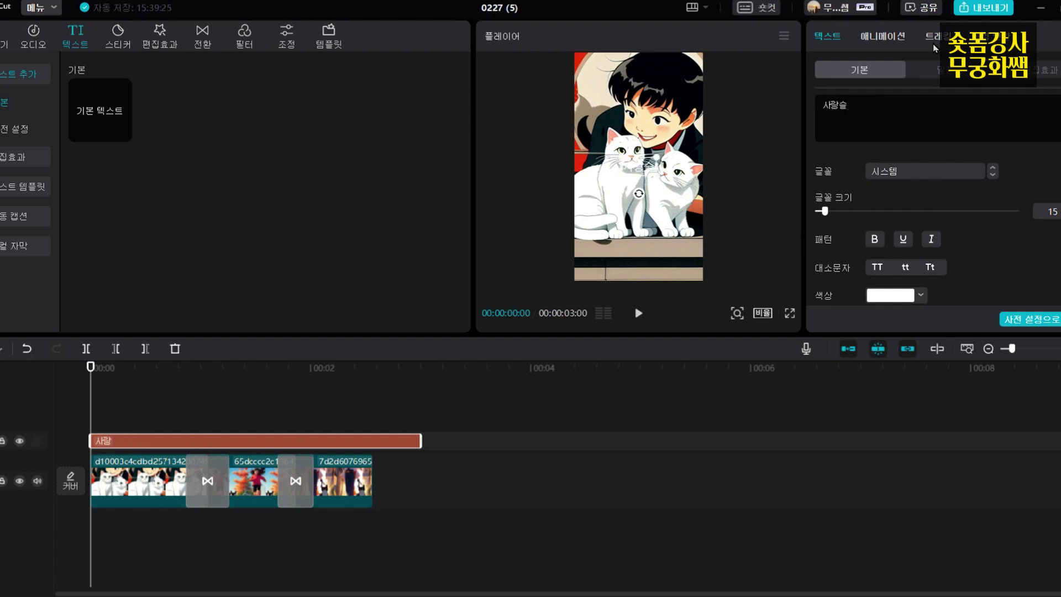
Step: Set the text's font to 가나초콜릿 at size 14 and move it slightly lower, keeping it centred horizontally
left_click(896, 173)
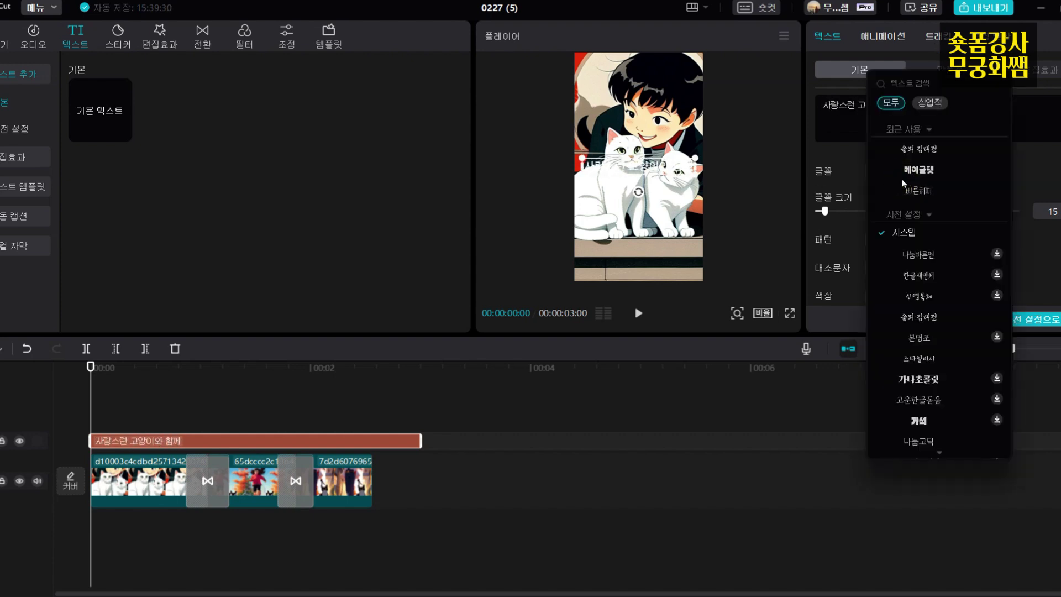
left_click(913, 380)
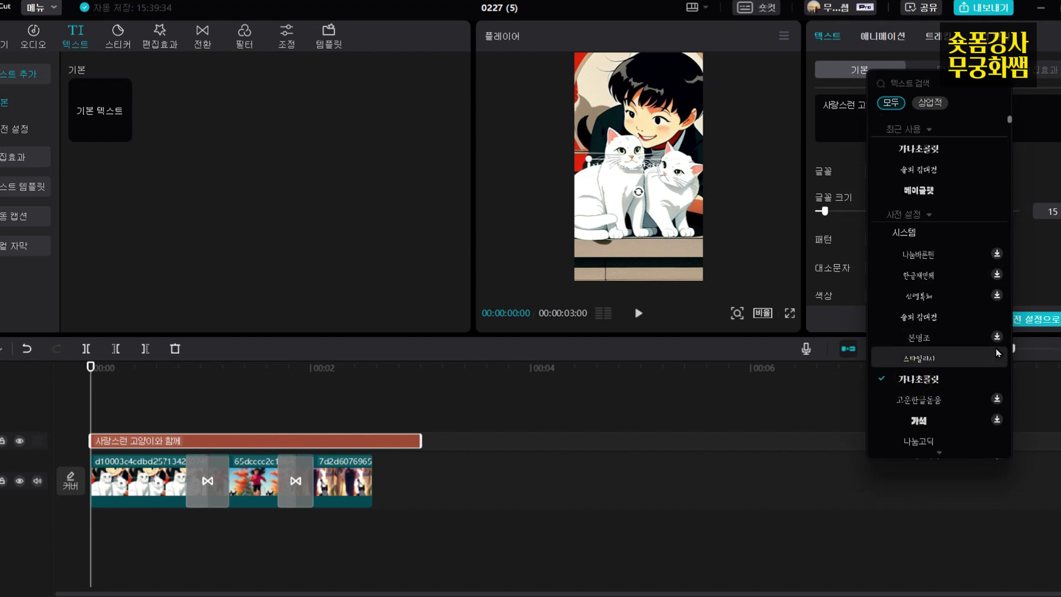
left_click(827, 214)
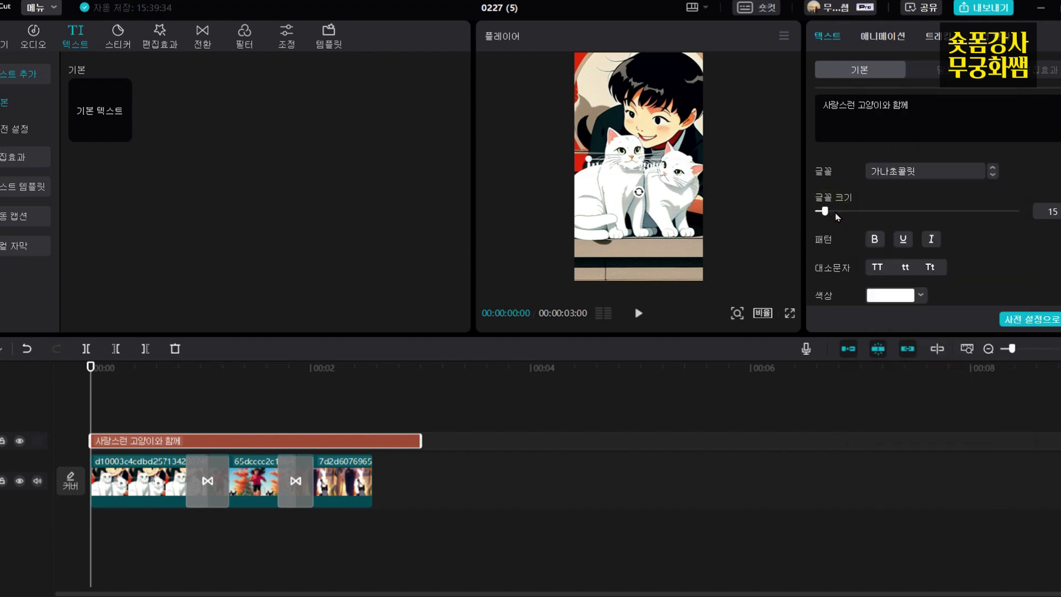
left_click_drag(827, 214, 838, 214)
left_click_drag(829, 213, 824, 215)
left_click(638, 165)
left_click_drag(639, 167, 639, 189)
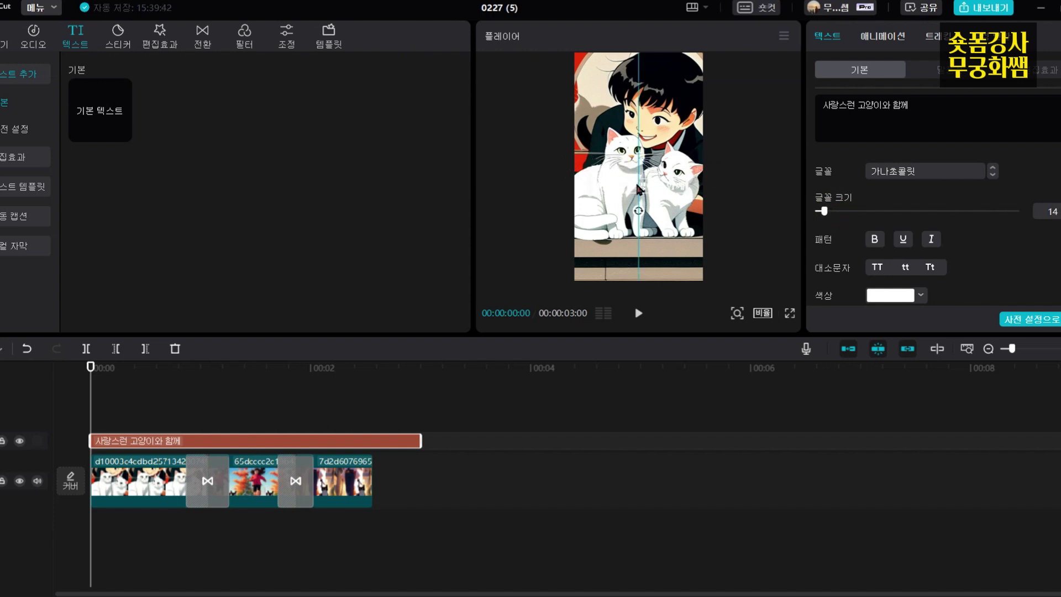
Step: Change the text colour to the amber swatch FFBF17
left_click(895, 294)
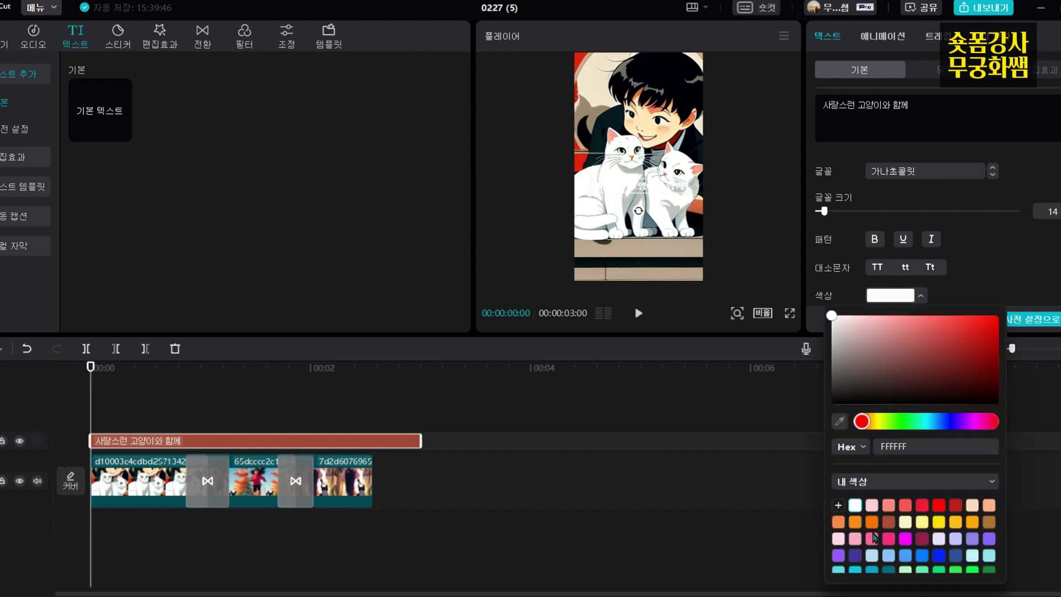
left_click(955, 523)
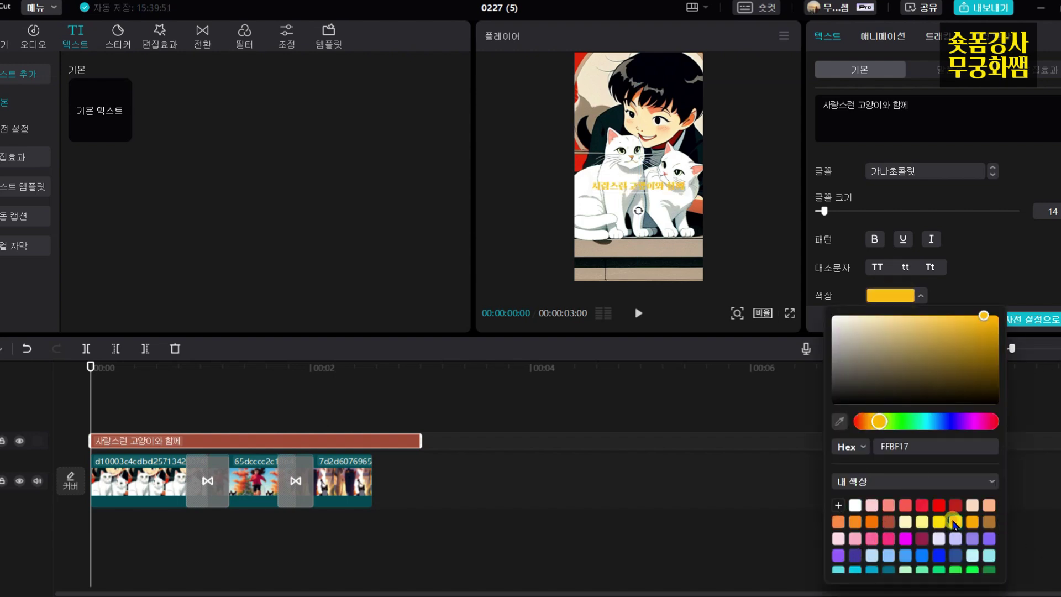
left_click(973, 287)
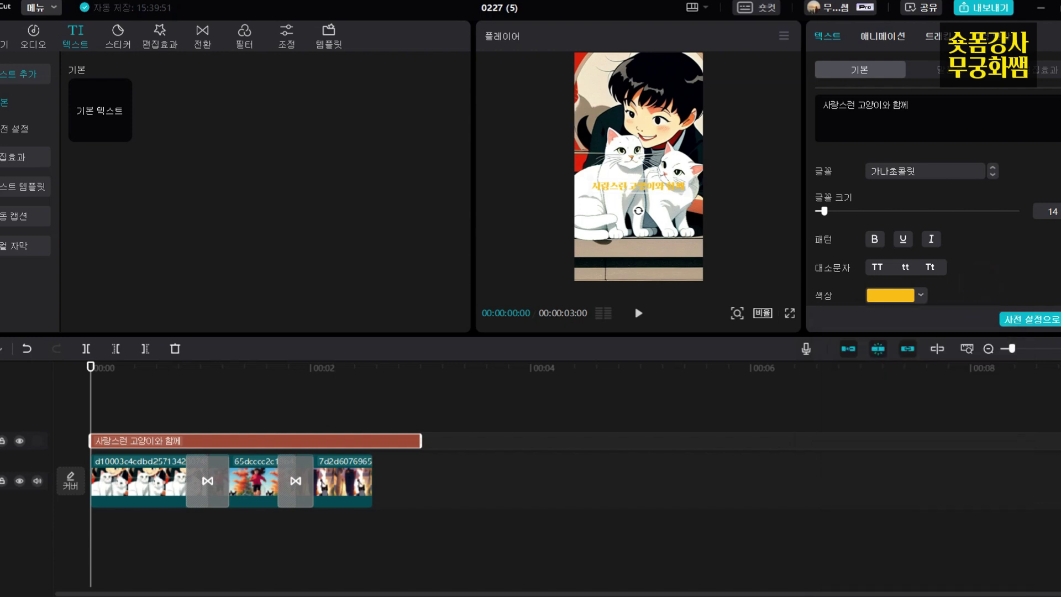
Step: Apply the yellow preset style with black outline to the text and trim its layer to end with the last clip
scroll(875, 286, "down", 3)
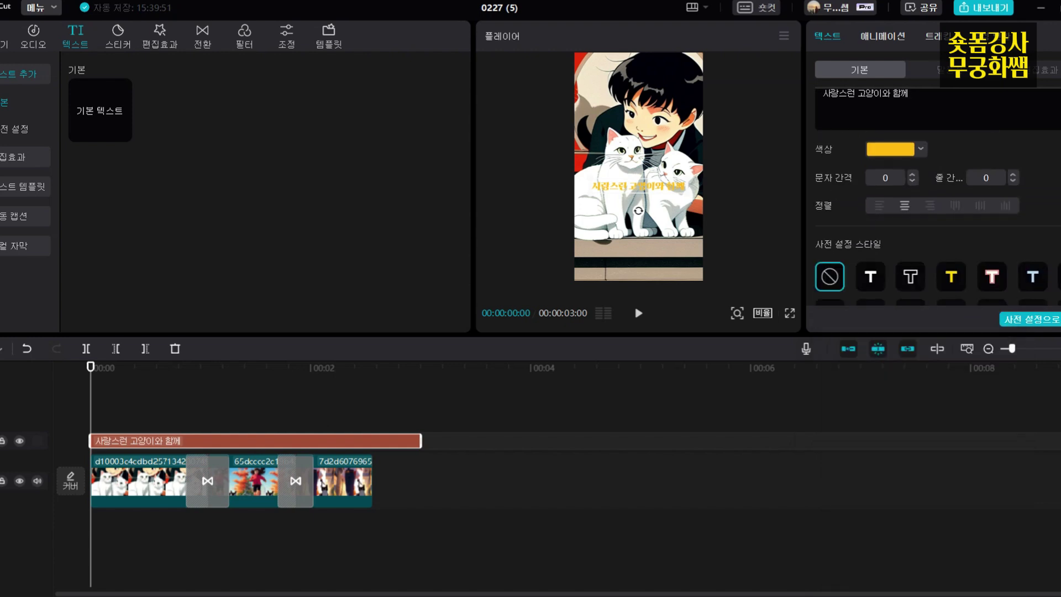
left_click(874, 286)
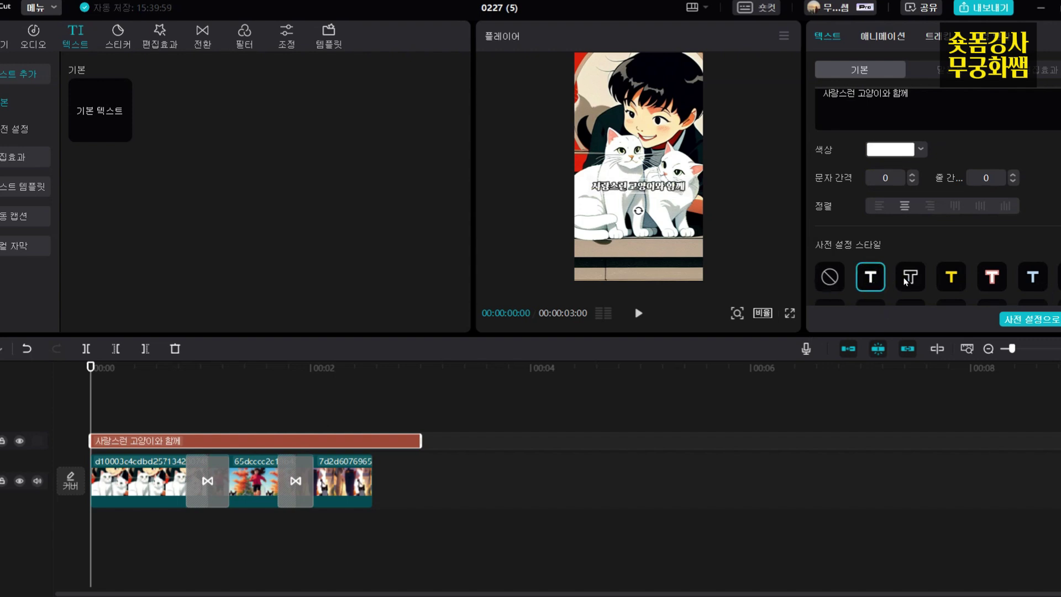
left_click(956, 279)
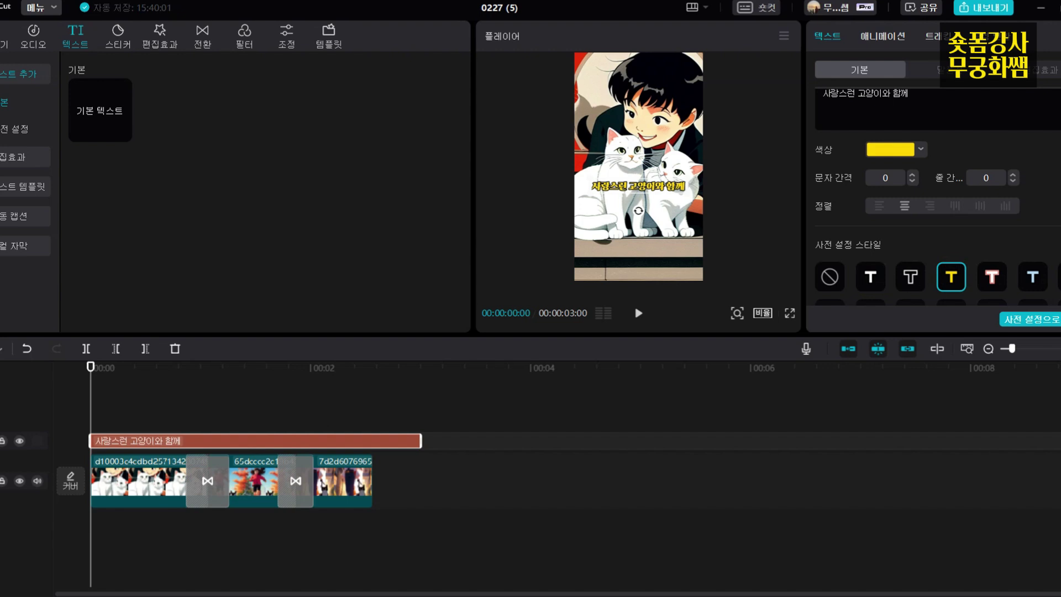
scroll(937, 217, "down", 5)
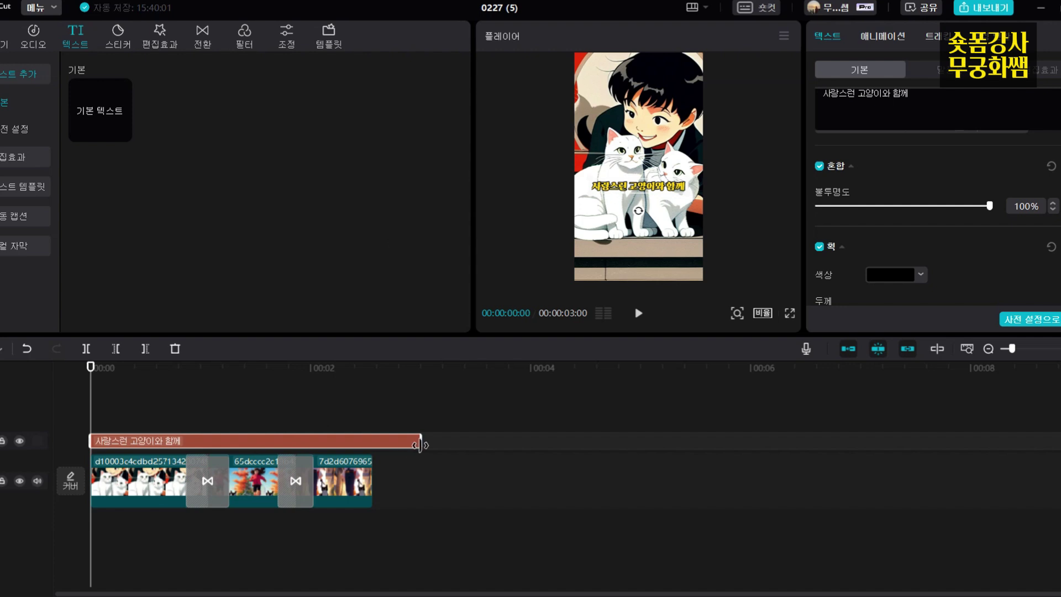
left_click_drag(421, 442, 371, 445)
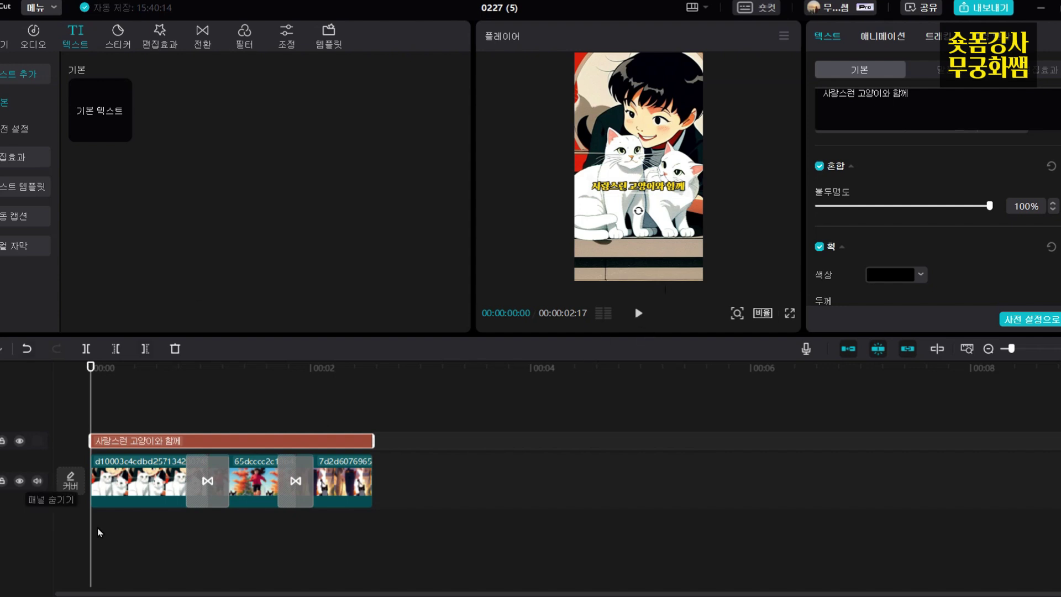
Step: Add the 반복 스윙 video effect at 00:00:01:12, over the second clip of the running woman
left_click_drag(91, 366, 244, 421)
left_click(257, 481)
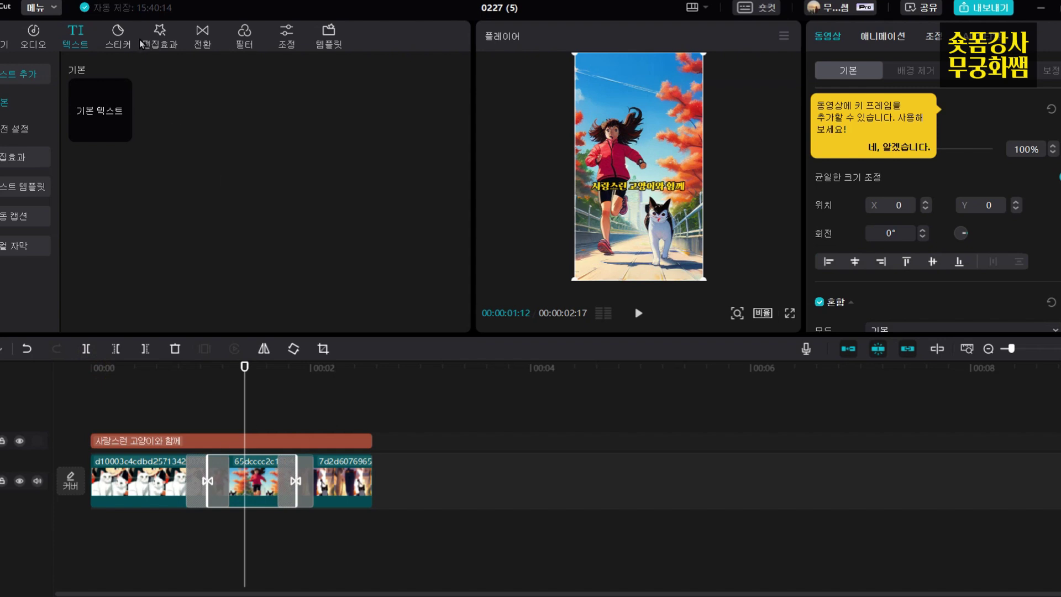
left_click(160, 37)
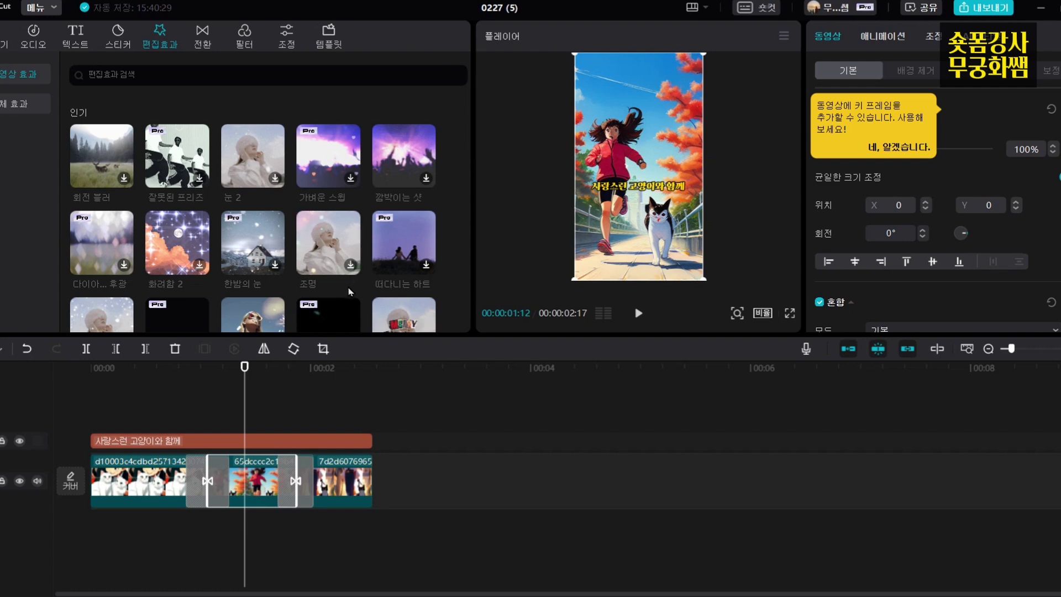
scroll(343, 308, "down", 3)
scroll(409, 174, "down", 3)
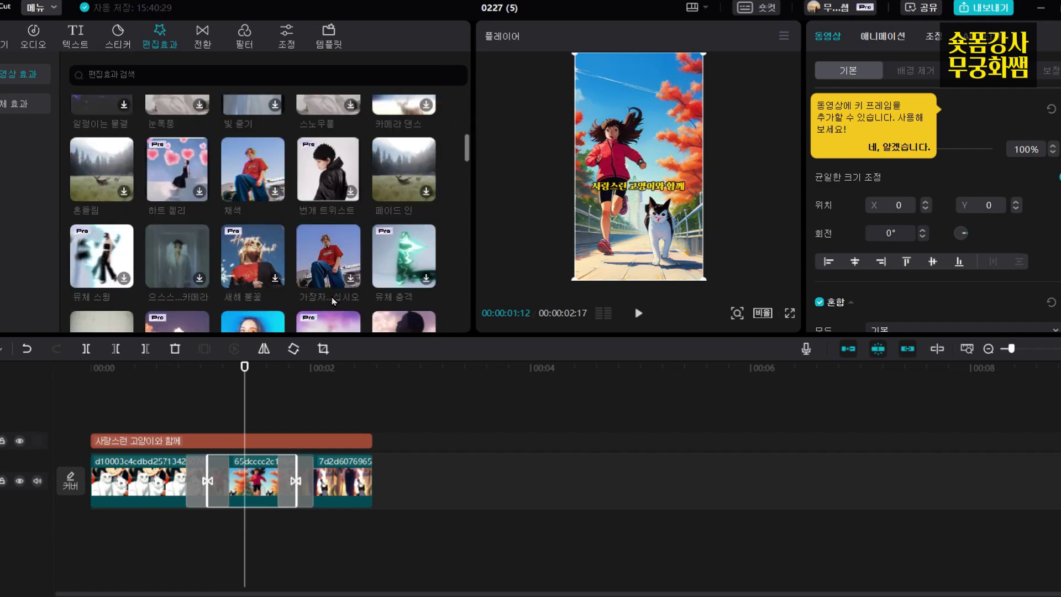
scroll(409, 175, "down", 5)
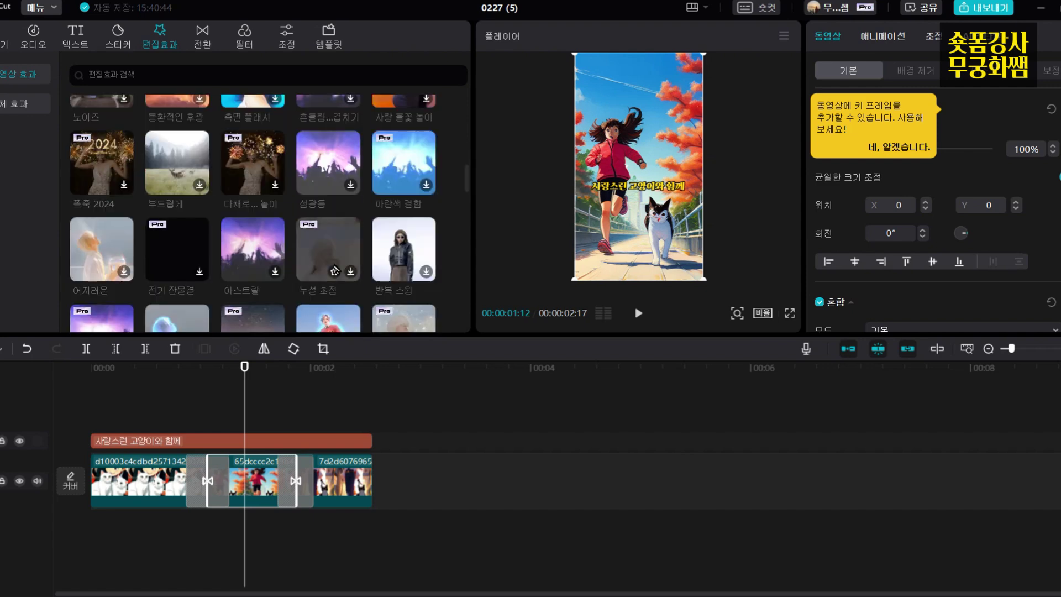
scroll(393, 177, "down", 2)
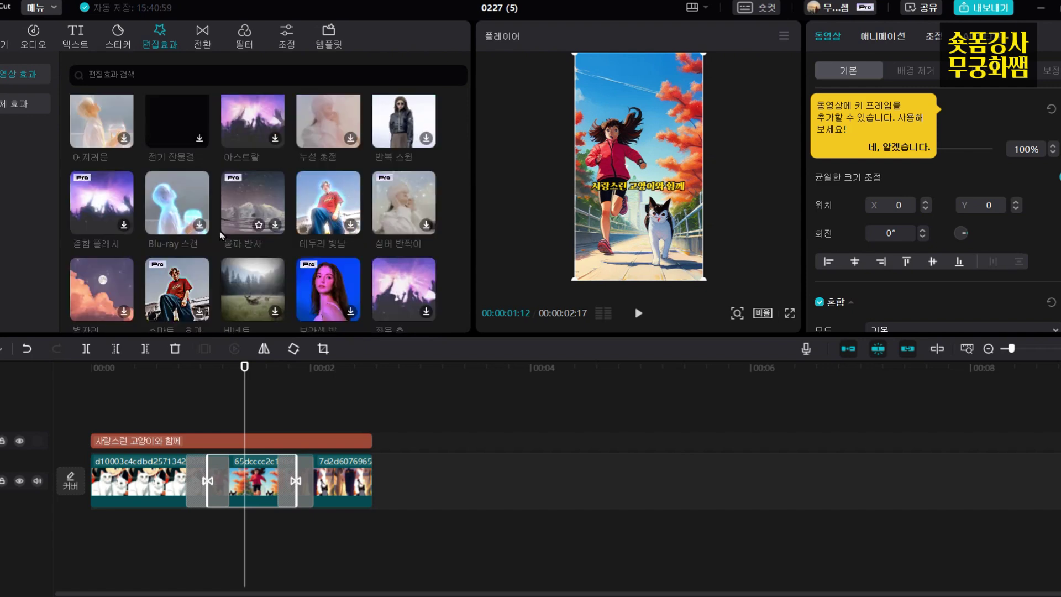
left_click(426, 139)
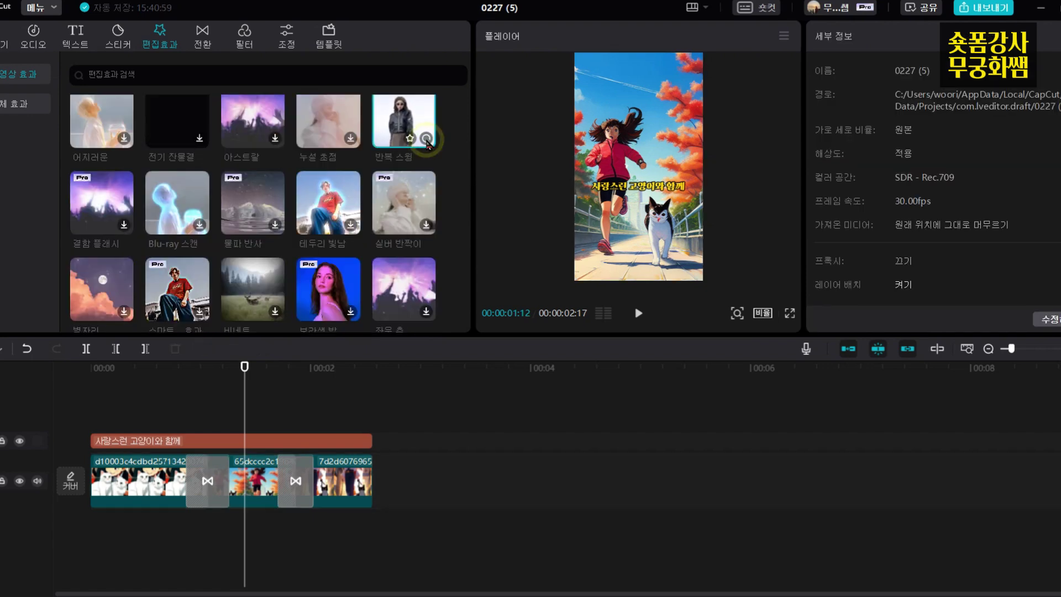
left_click(426, 138)
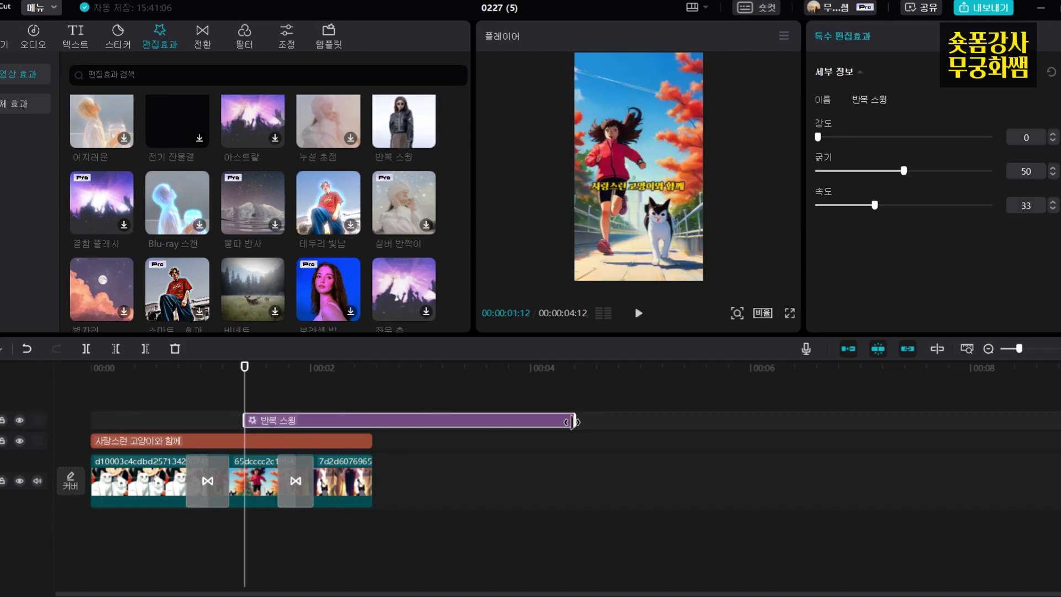
Step: Trim the 반복 스윙 effect to end at the second clip's end and play the sequence to check it
left_click_drag(575, 421, 297, 428)
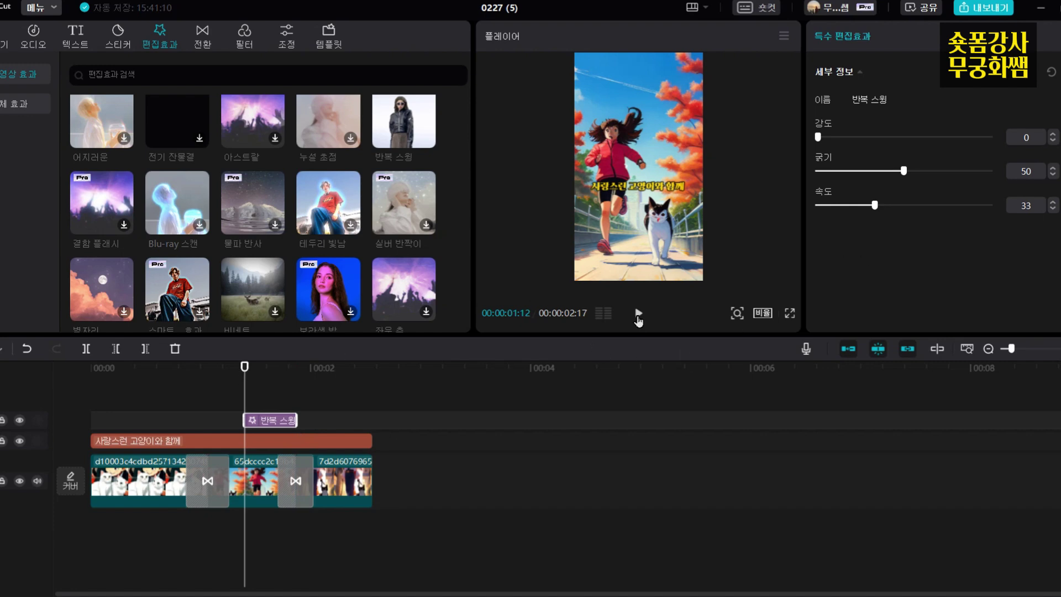
left_click(638, 313)
left_click(638, 312)
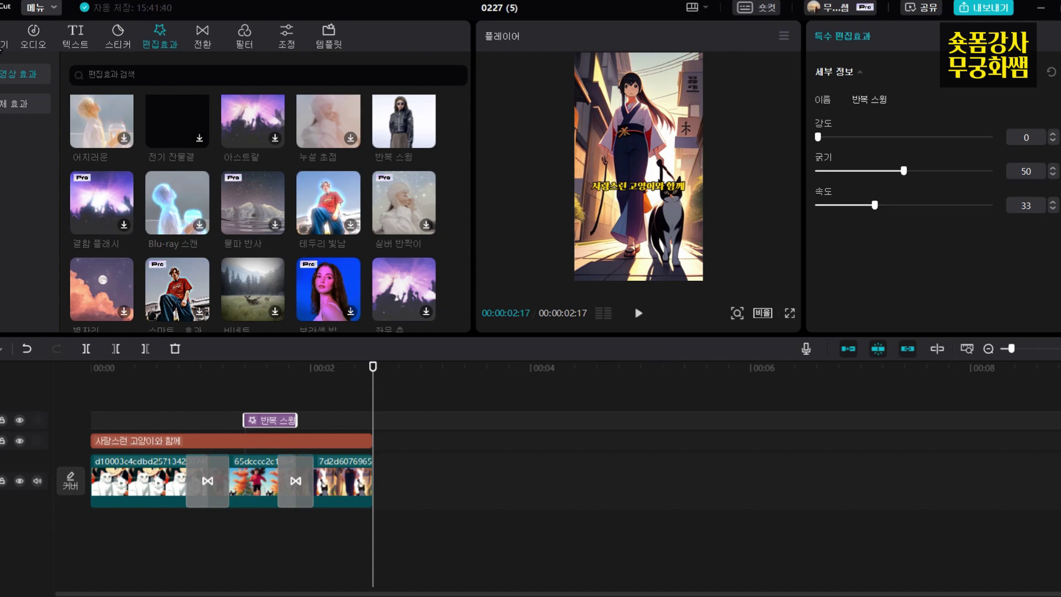
Step: Review the history of AI-generated images and their prompts, including the running woman and white cat results
left_click(9, 49)
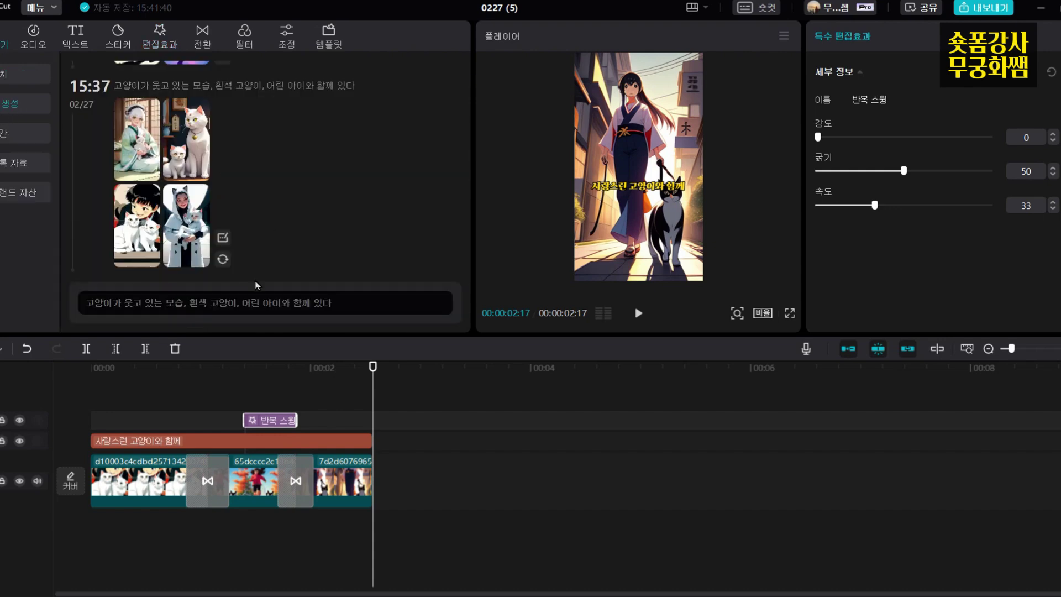
scroll(301, 269, "up", 10)
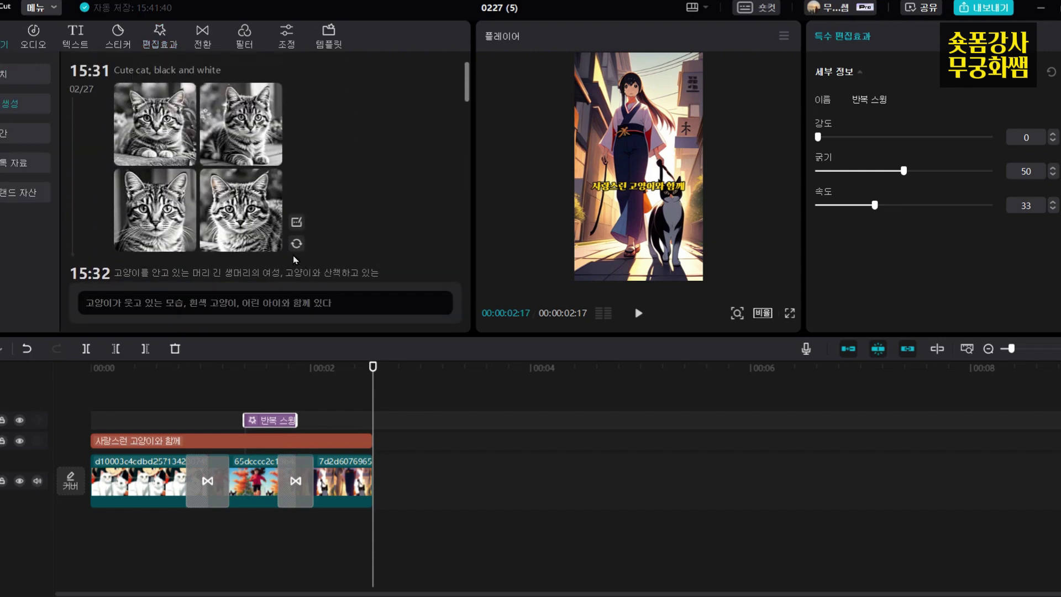
scroll(229, 149, "down", 8)
scroll(228, 149, "down", 4)
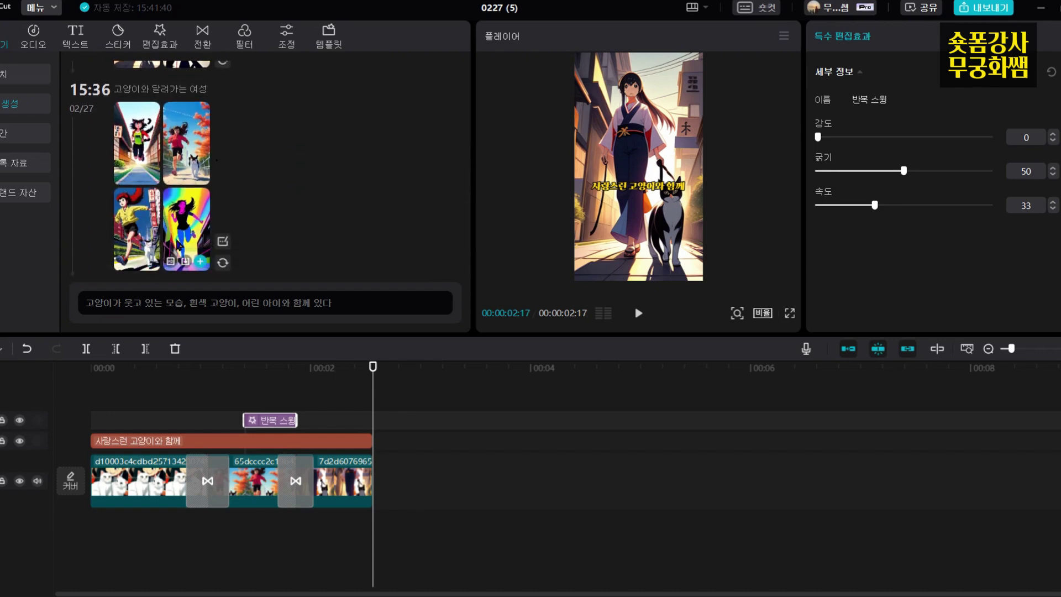
mouse_move(196, 167)
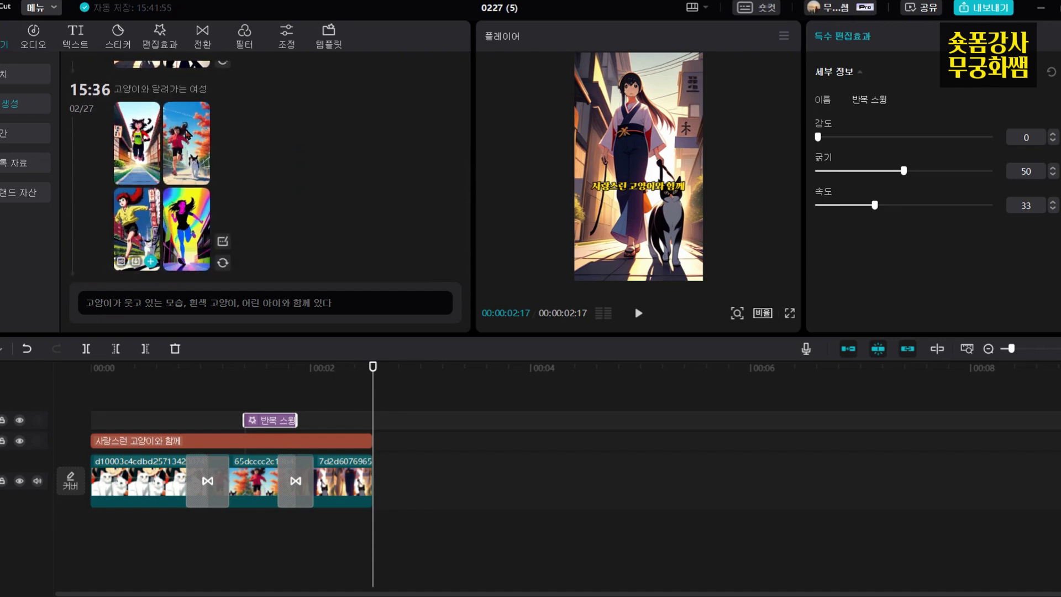
mouse_move(200, 219)
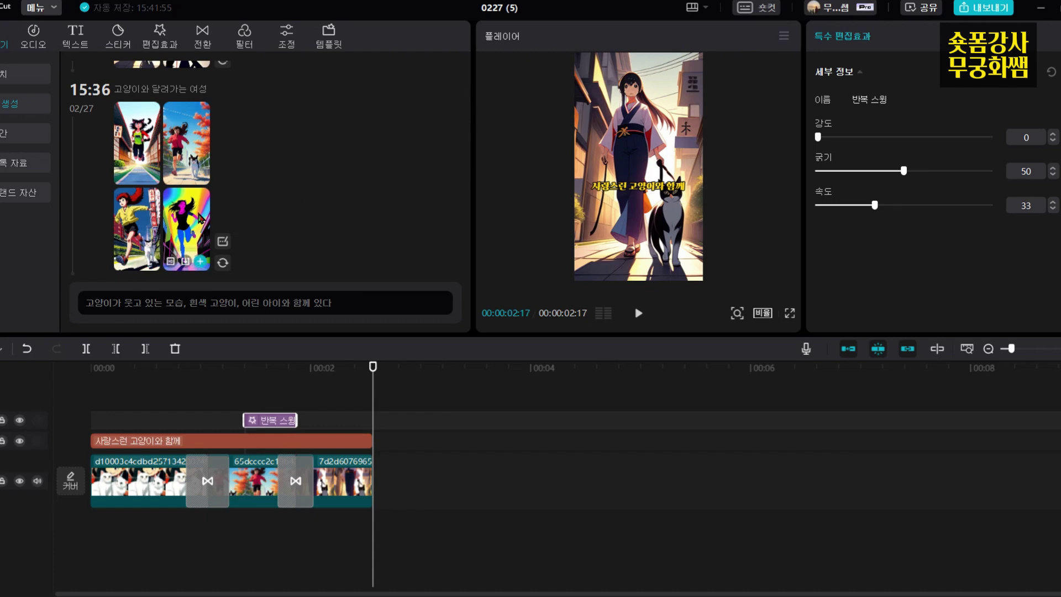
left_click(221, 303)
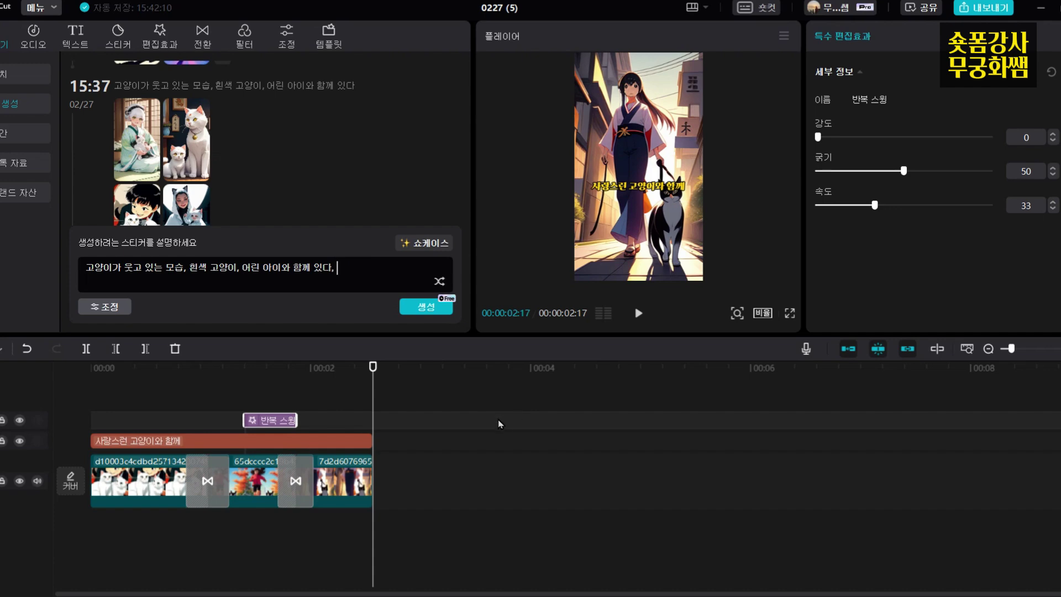
left_click(499, 423)
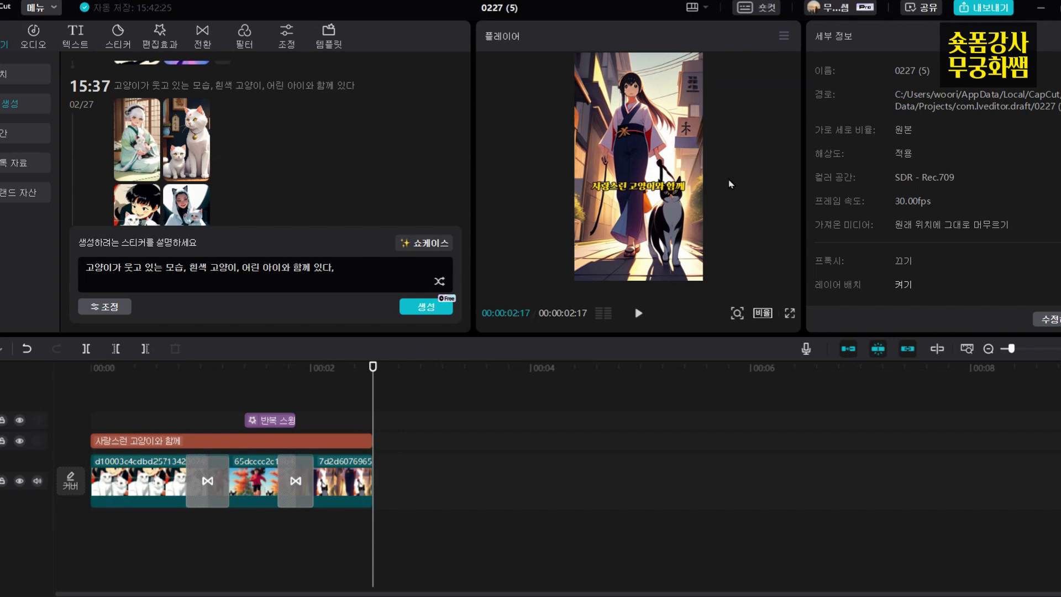
Step: Export the video as "고양이" to the Downloads folder in 1080P mp4 at 30fps, and dismiss the sharing options
left_click(992, 10)
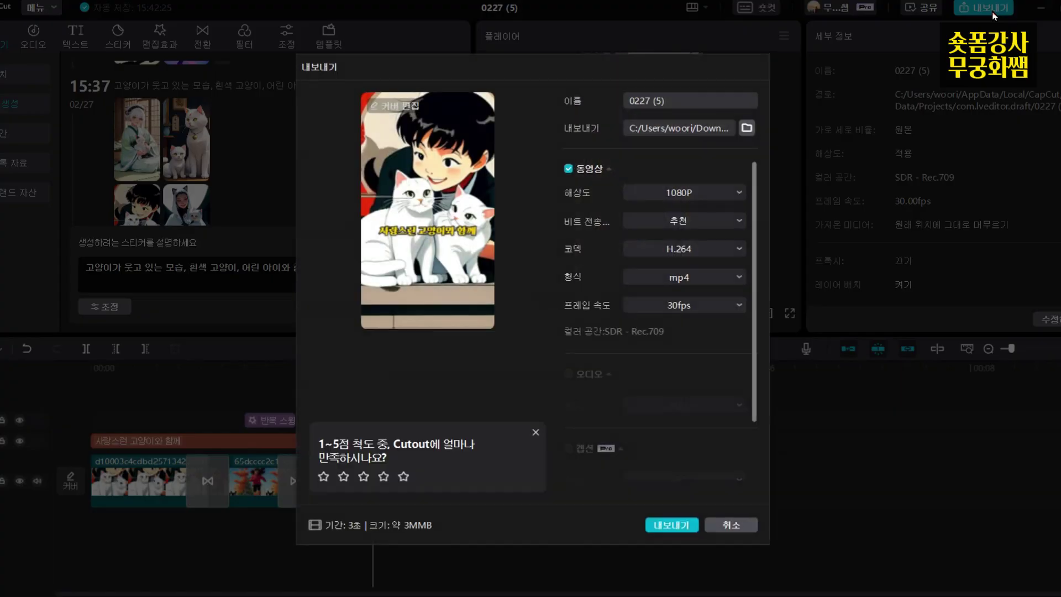
left_click(746, 128)
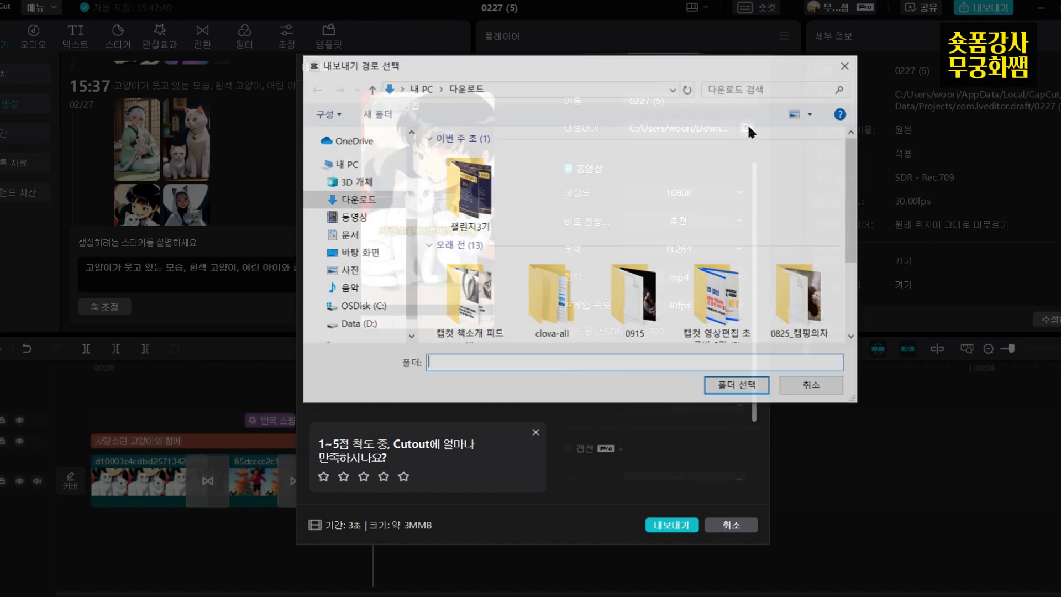
left_click(738, 386)
left_click(688, 101)
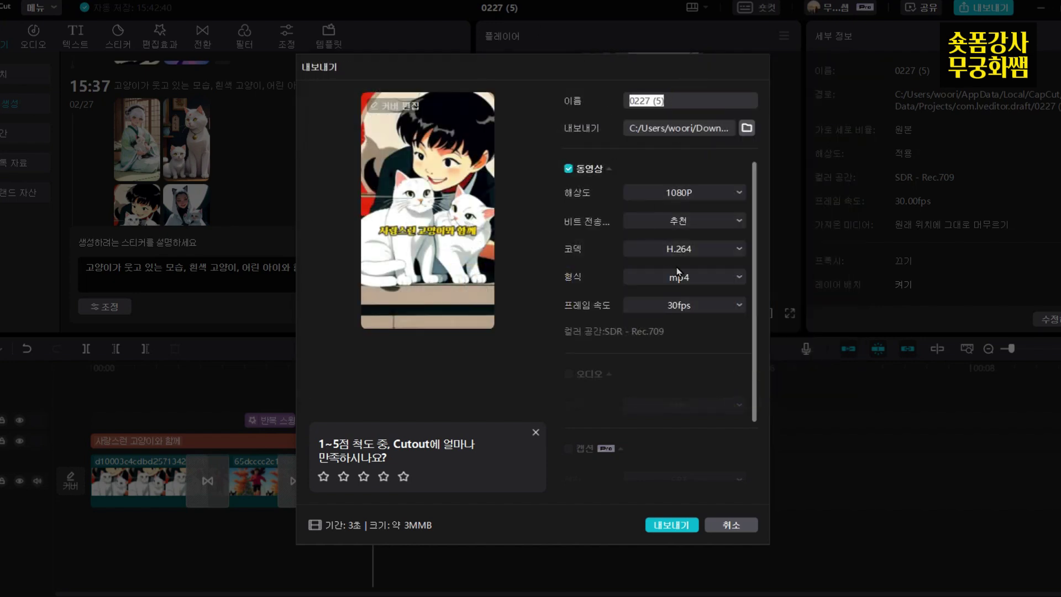
type("고양이")
left_click(688, 528)
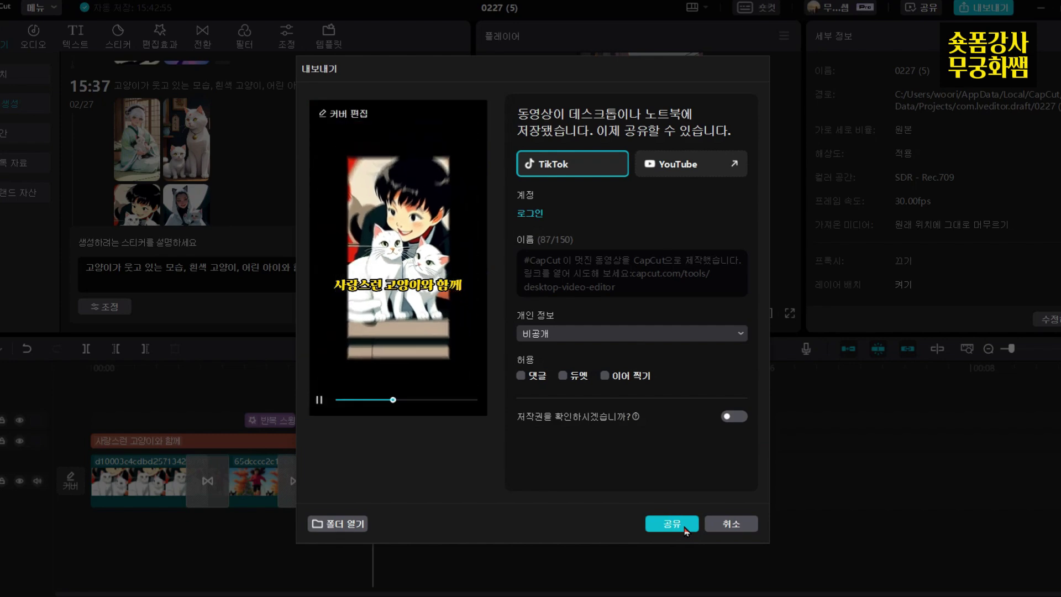
left_click(731, 524)
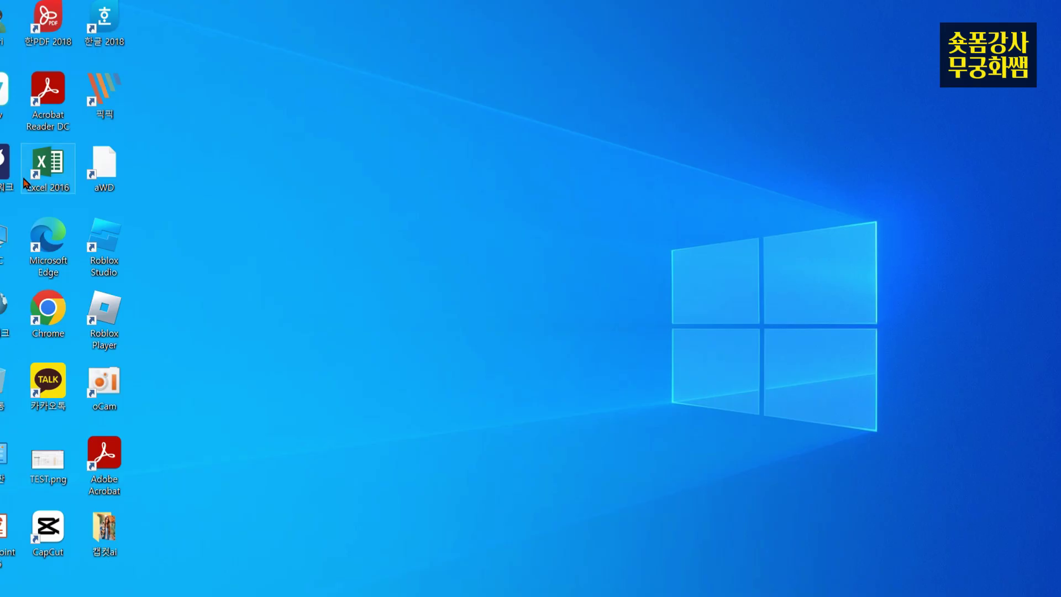
Step: Switch to File Explorer and open the exported 고양이.mp4 from the Downloads folder for playback
key("super+e")
key("Return")
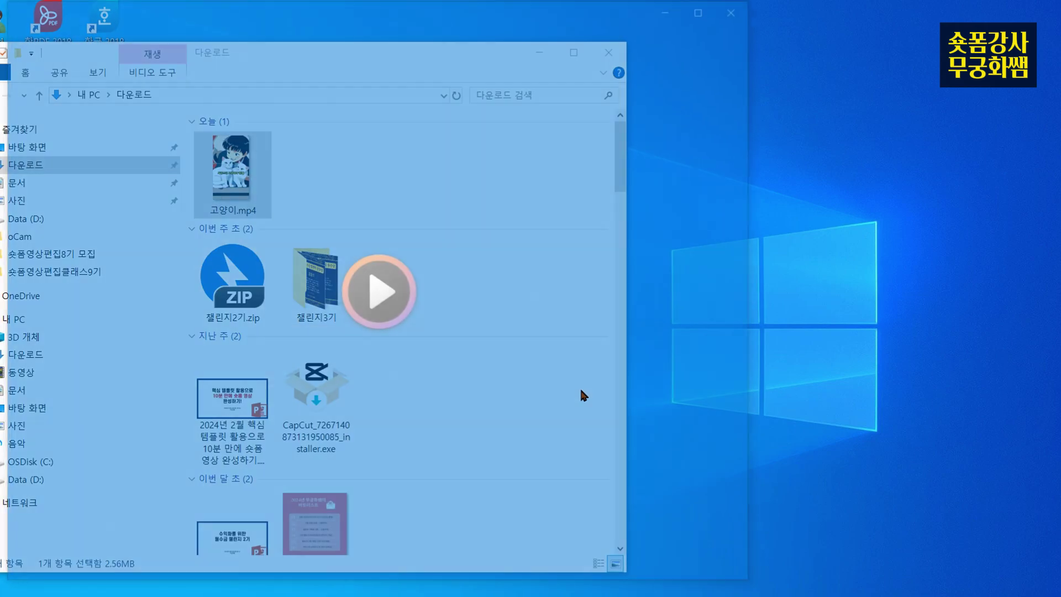